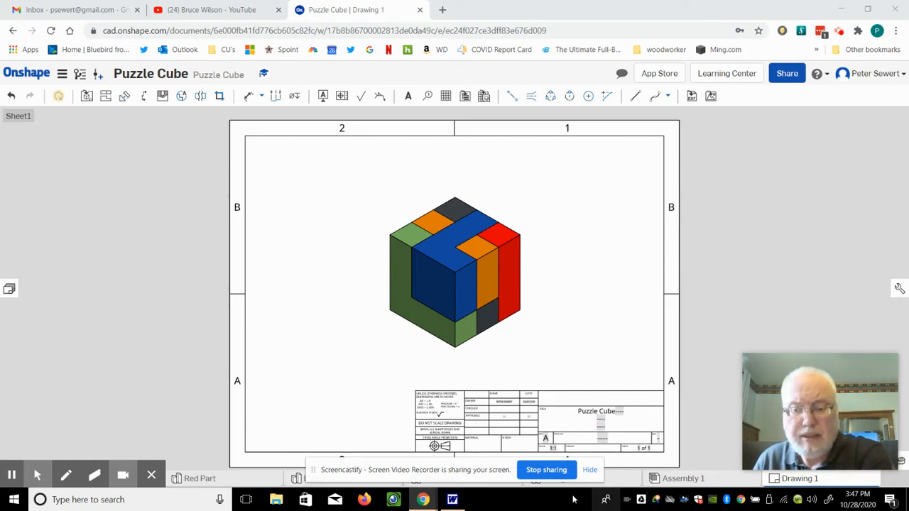
- Switch from Drawing 1 to Assembly 1, which shows the five-part coloured puzzle cube
drag(493, 471, 198, 347)
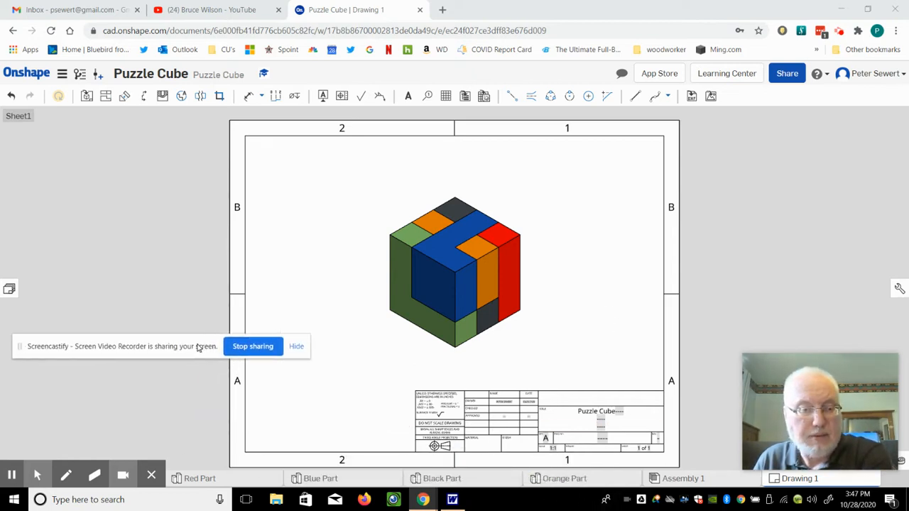
click(701, 480)
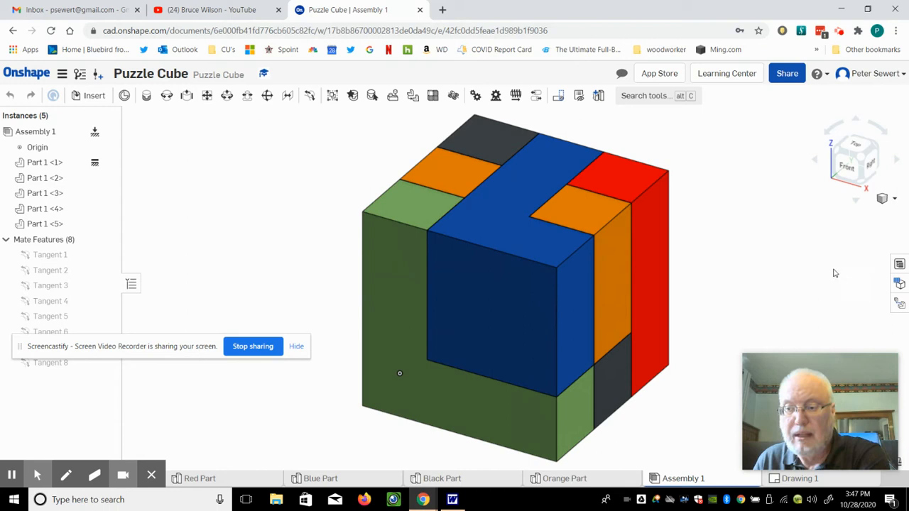
- Show the assembly's bill of materials, which lists five items with quantity 1 each
click(899, 265)
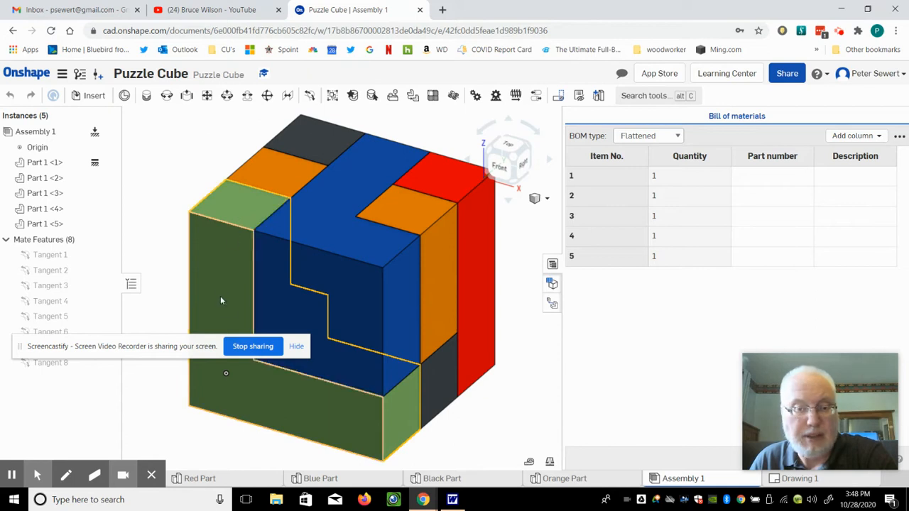
click(236, 215)
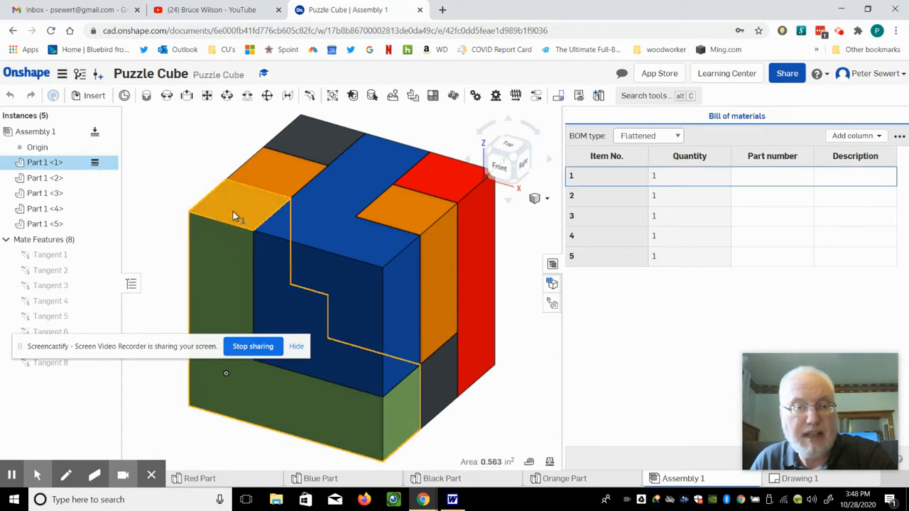
click(220, 250)
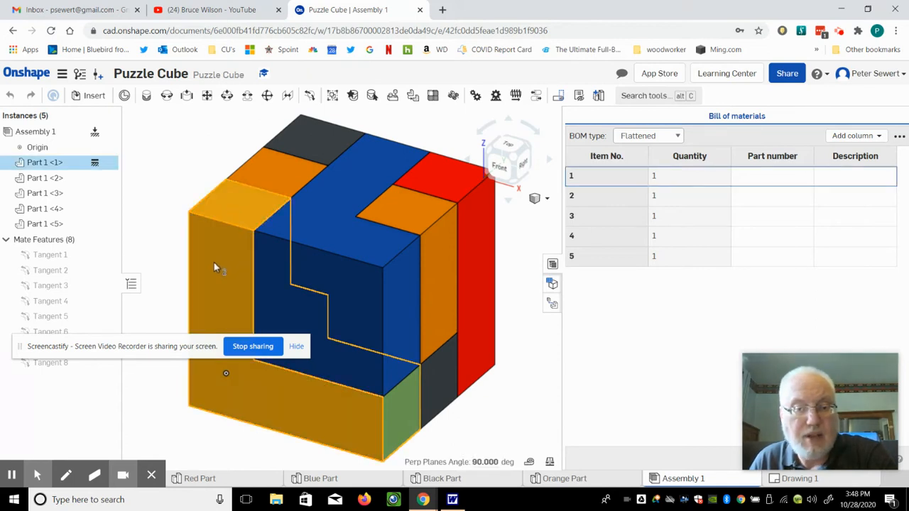
click(511, 435)
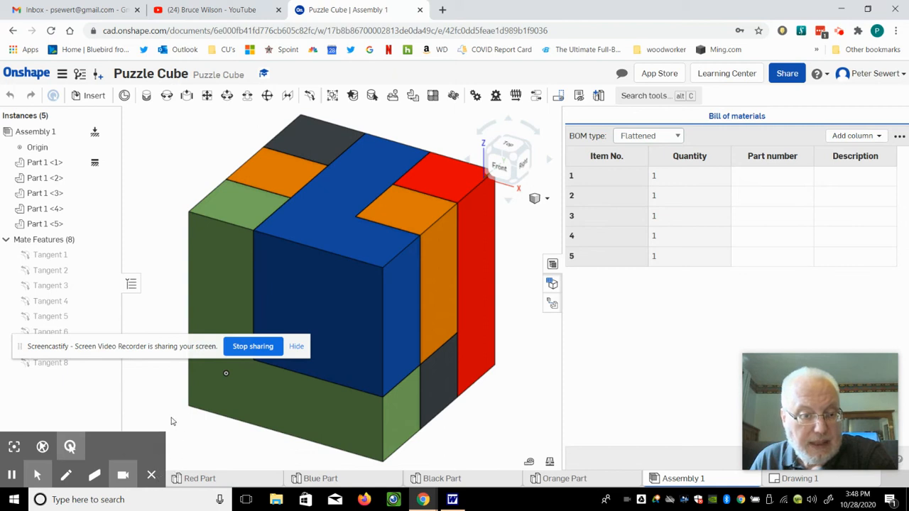
drag(167, 450, 164, 452)
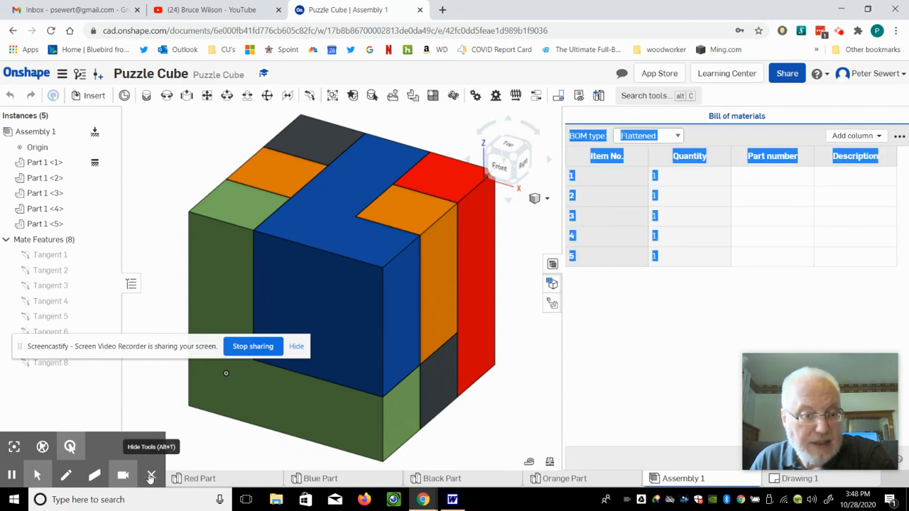
click(151, 476)
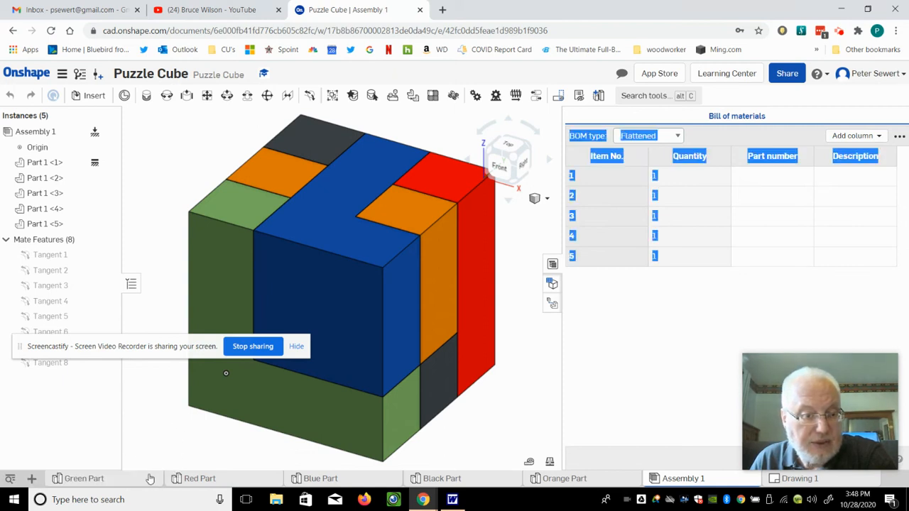
click(91, 484)
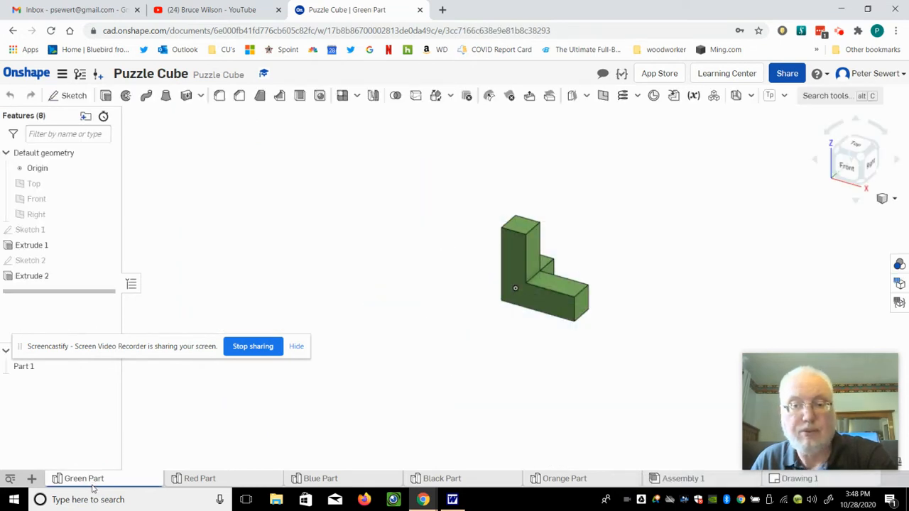
click(674, 480)
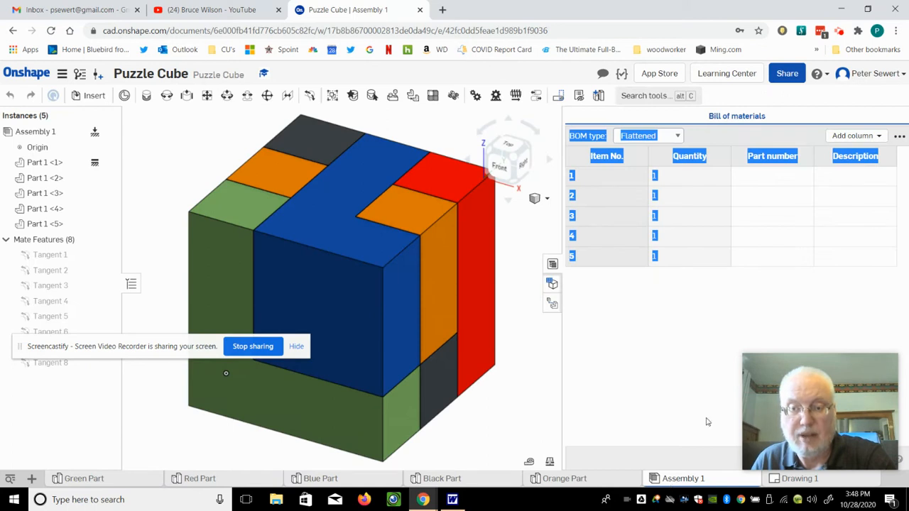
click(755, 179)
click(686, 181)
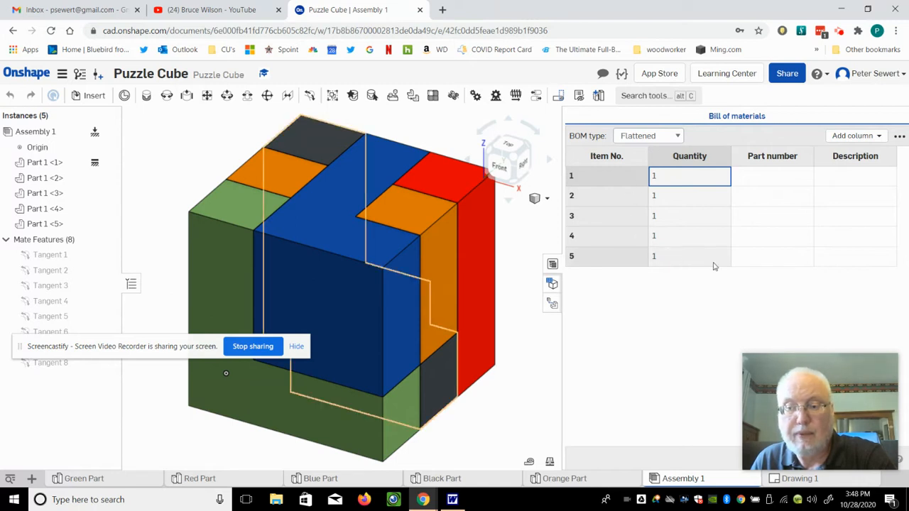
- Remove the Part number column from the BOM and describe item 1 as Green
right_click(789, 158)
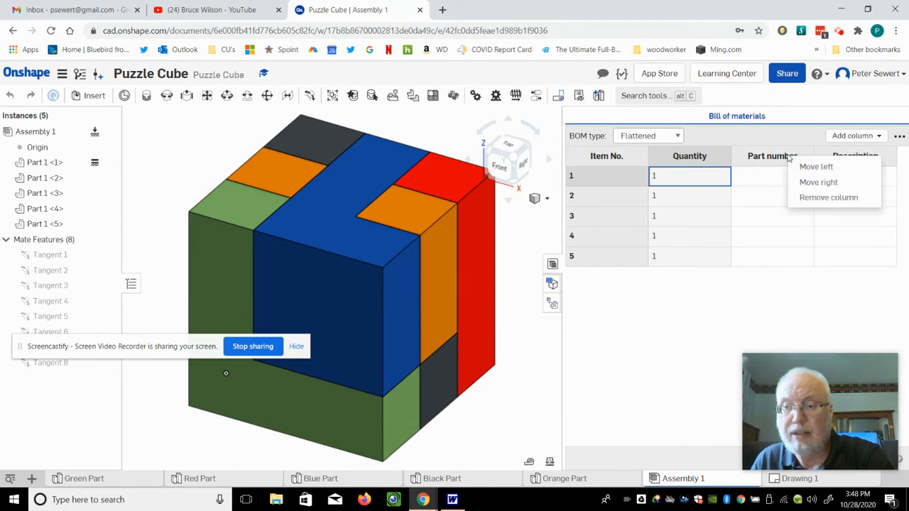
click(815, 199)
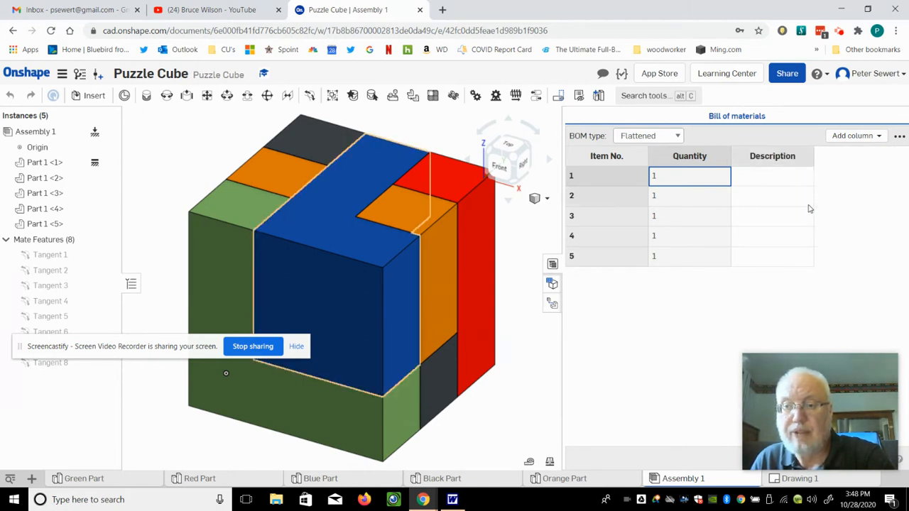
click(782, 176)
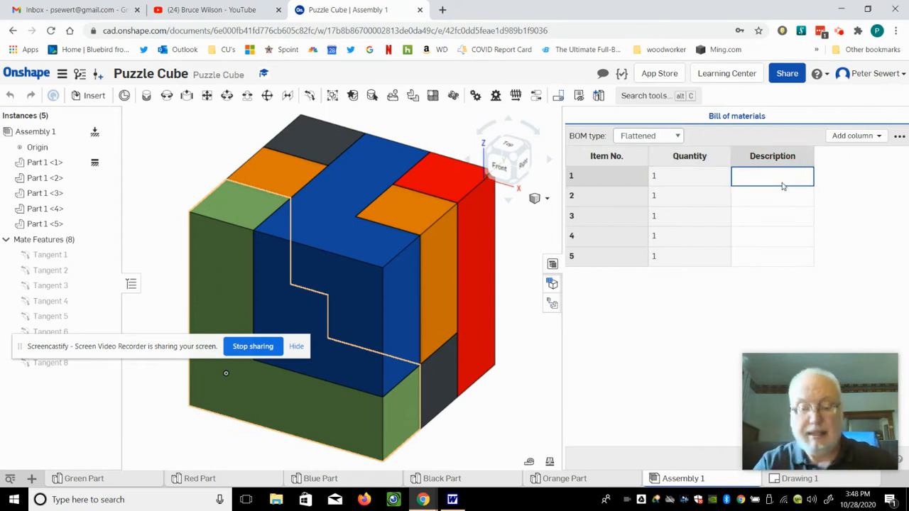
text(Green)
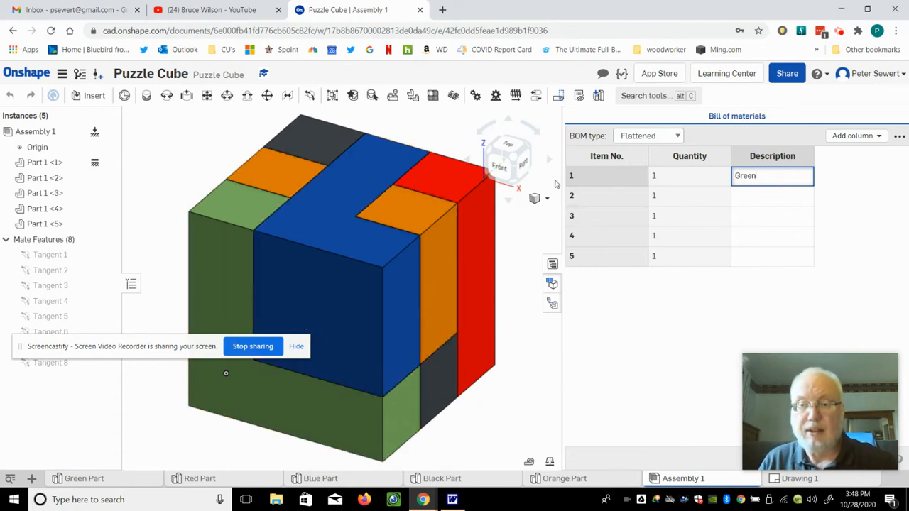
- Enter the BOM descriptions Blue for item 2 and Orange for item 3
click(576, 203)
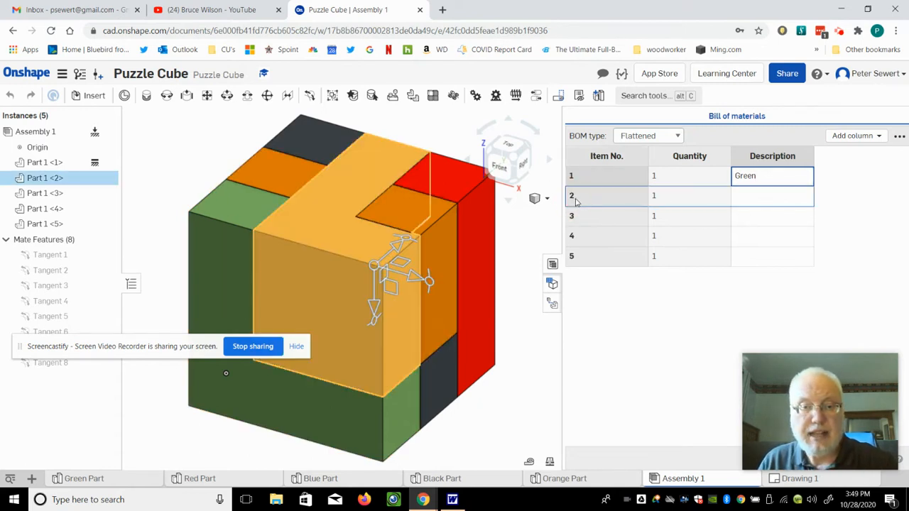
click(691, 203)
click(781, 204)
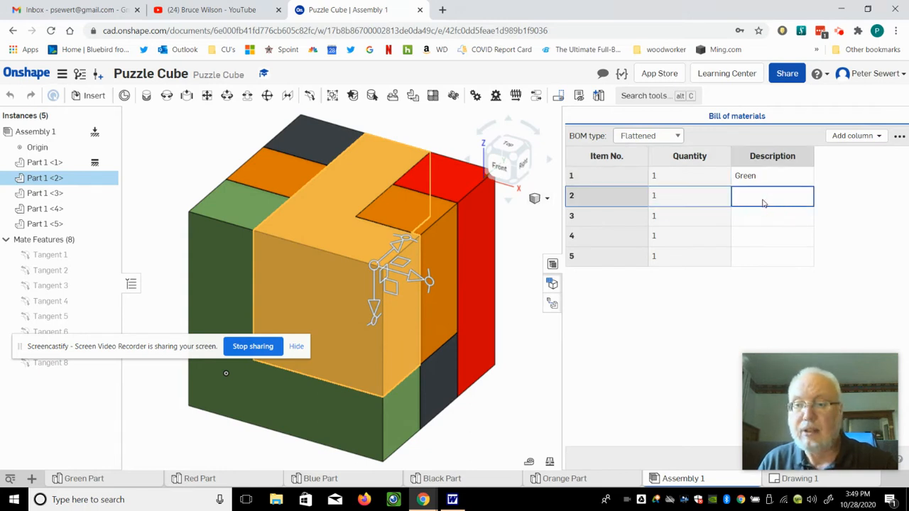
text(Blue)
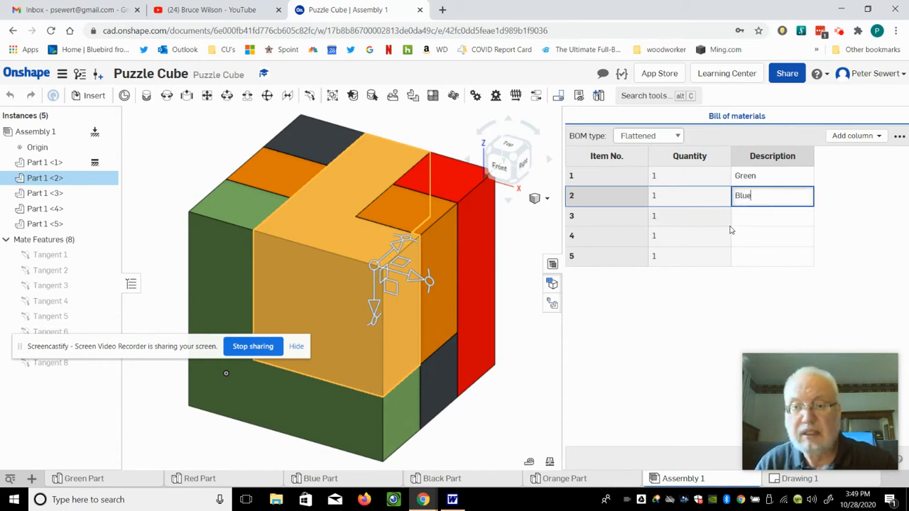
click(702, 219)
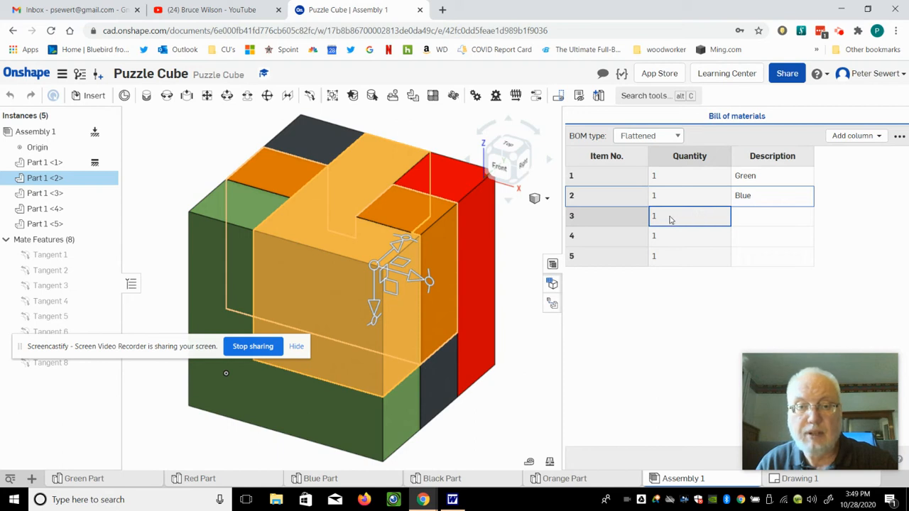
click(752, 221)
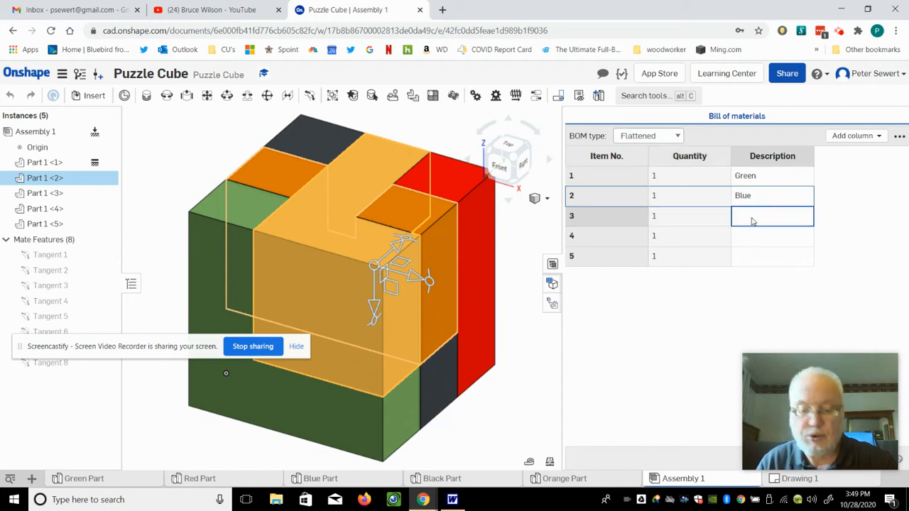
text(Orange)
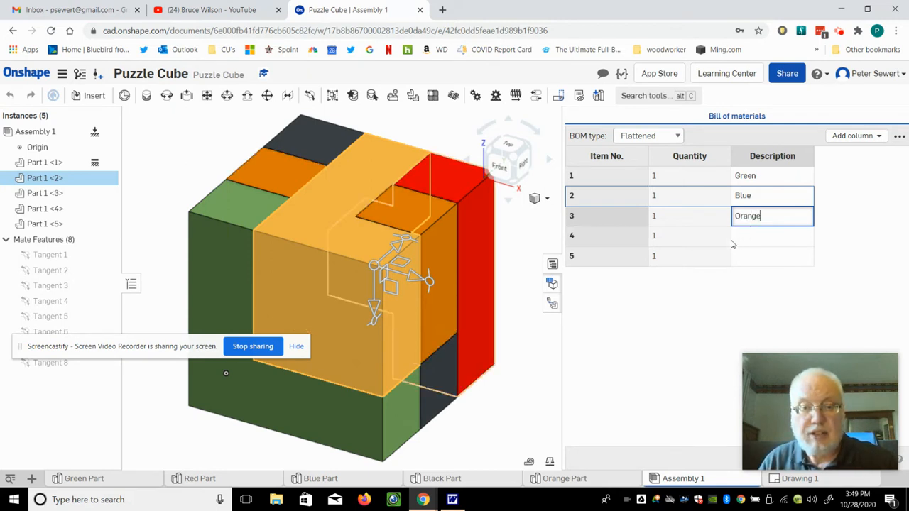
click(523, 260)
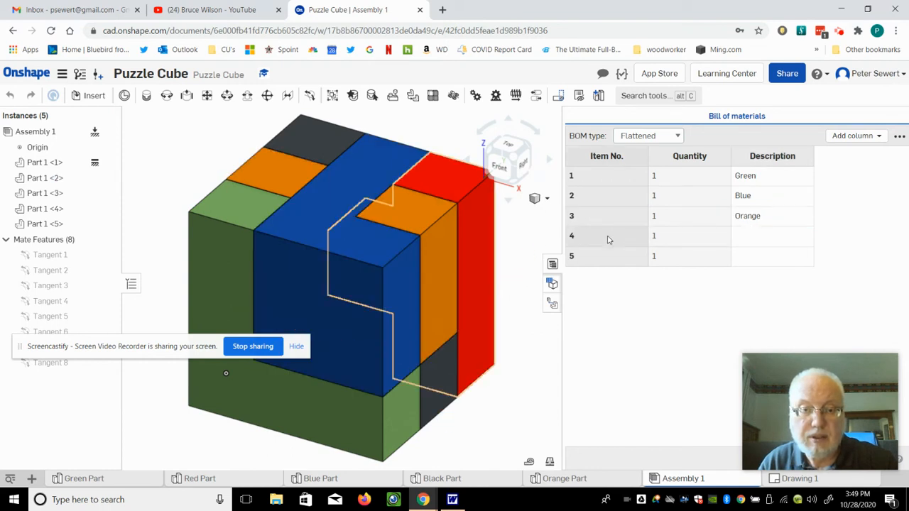
- Describe items 4 and 5 as Red and Black, then close the BOM panel
click(746, 243)
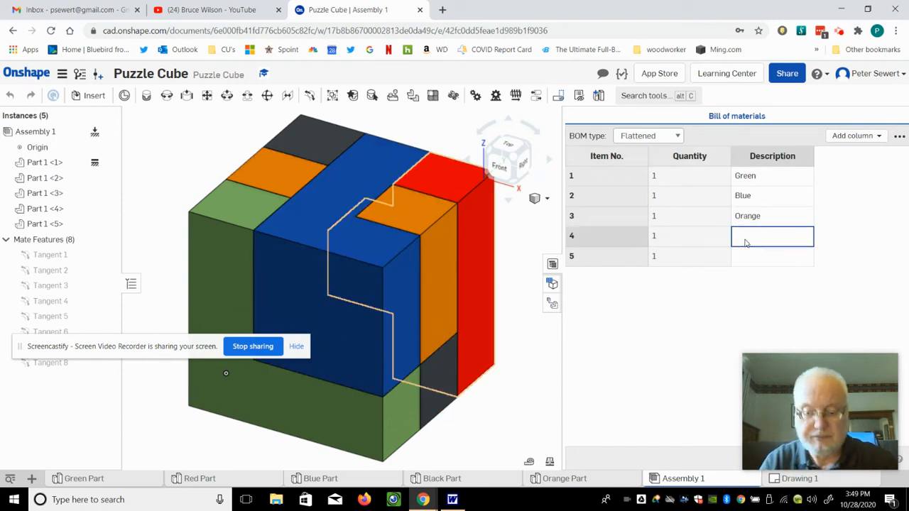
text(Red)
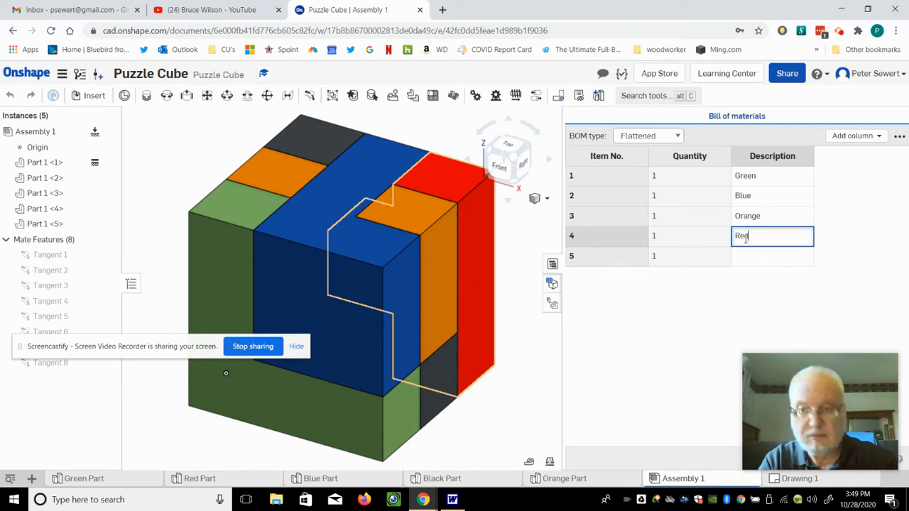
key(Return)
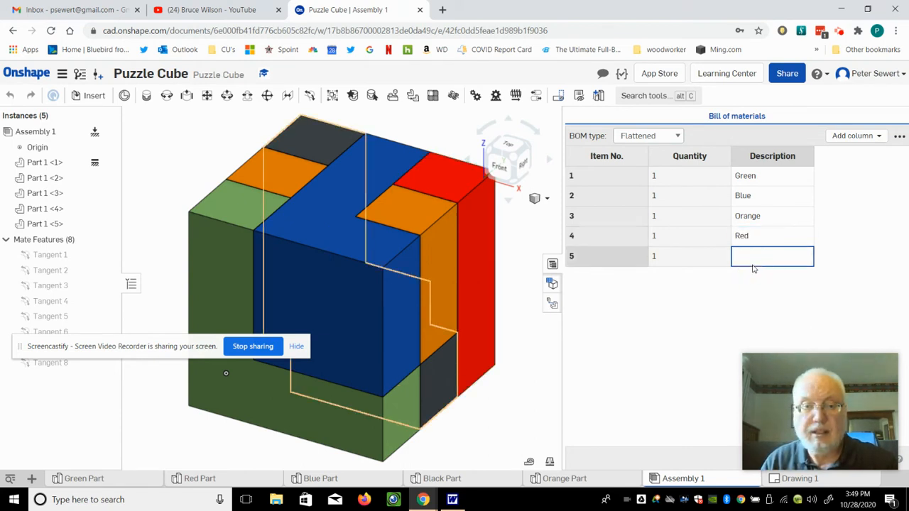
click(755, 260)
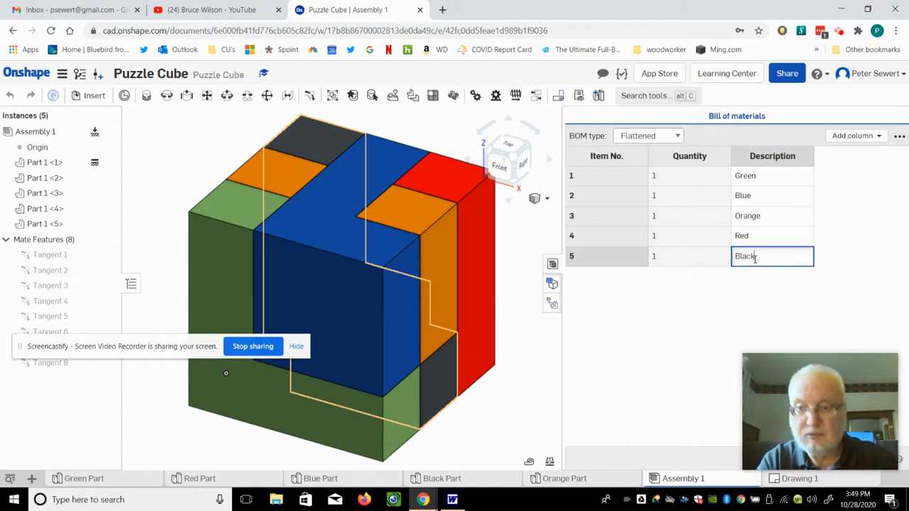
click(553, 265)
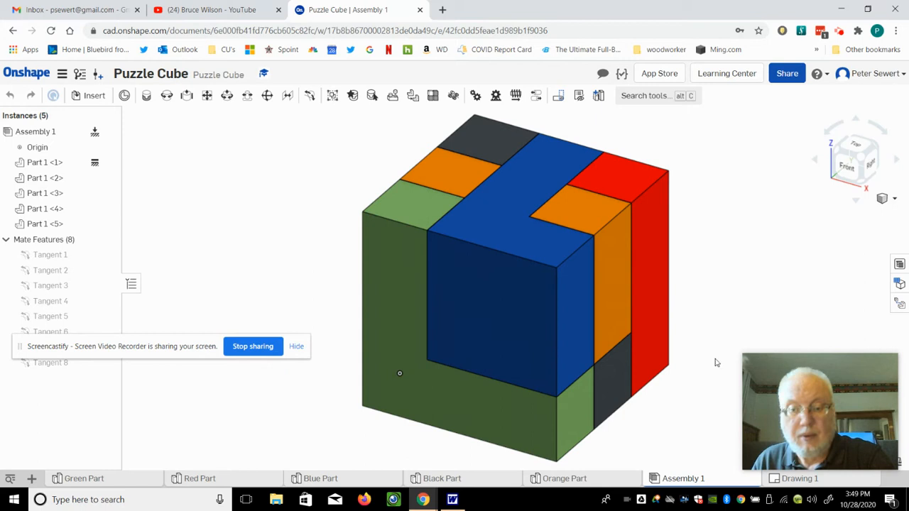
- Return to Drawing 1, shift the isometric cube view left, and begin inserting a BOM table
click(799, 483)
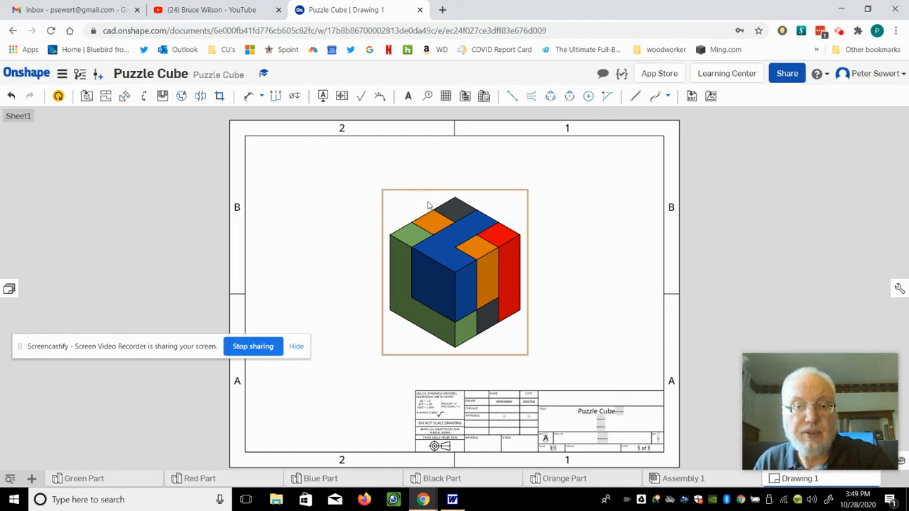
drag(399, 207, 350, 204)
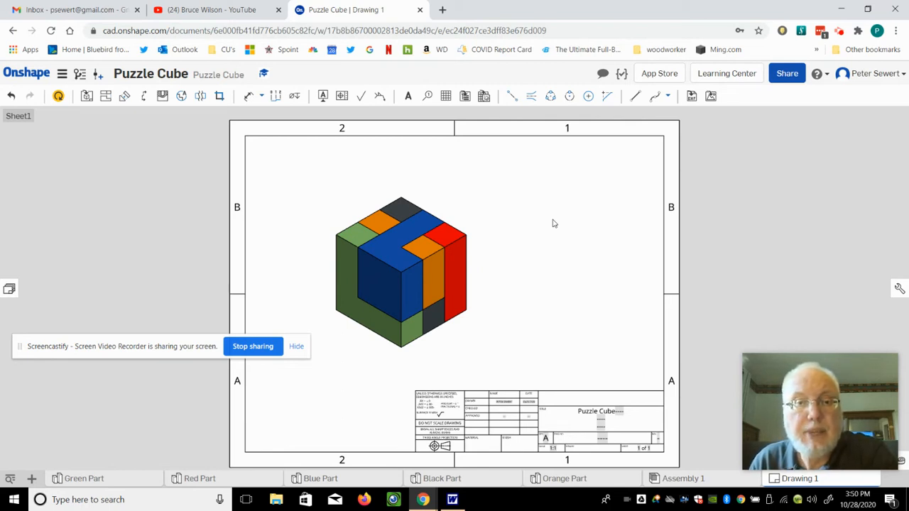
click(463, 99)
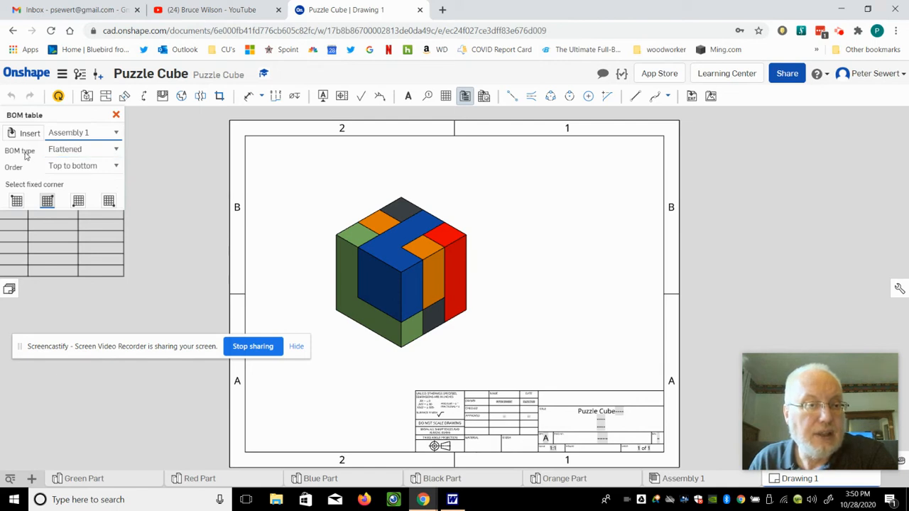
- Keep the BOM table type set to Flattened
click(117, 151)
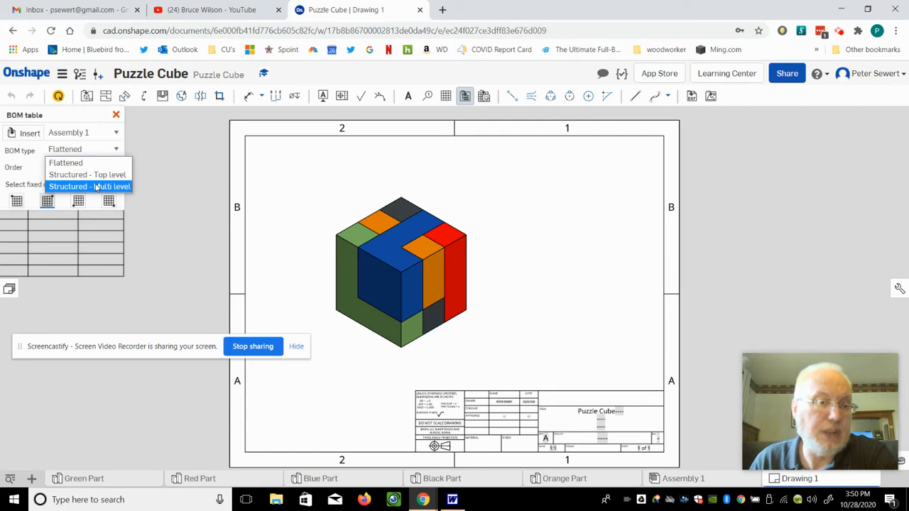
click(78, 163)
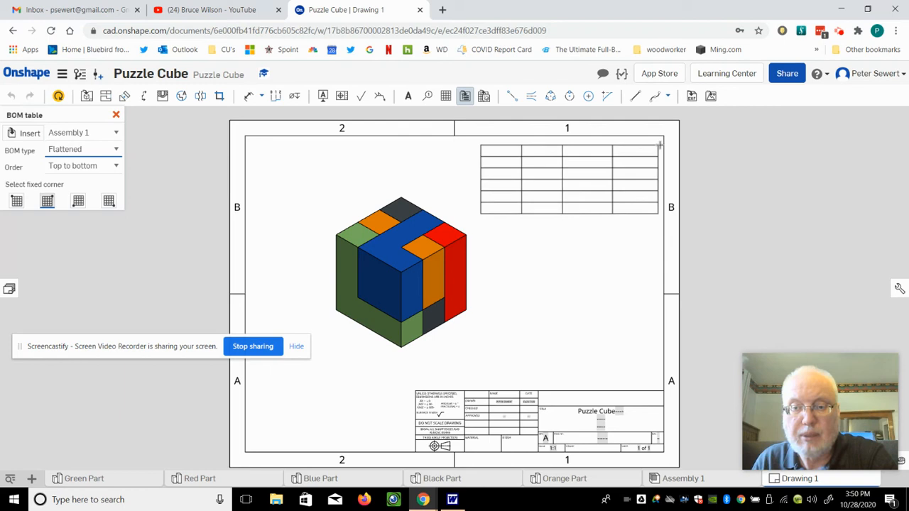
- Snap the BOM table to the sheet's upper-right border corner
scroll(660, 144, up, 5)
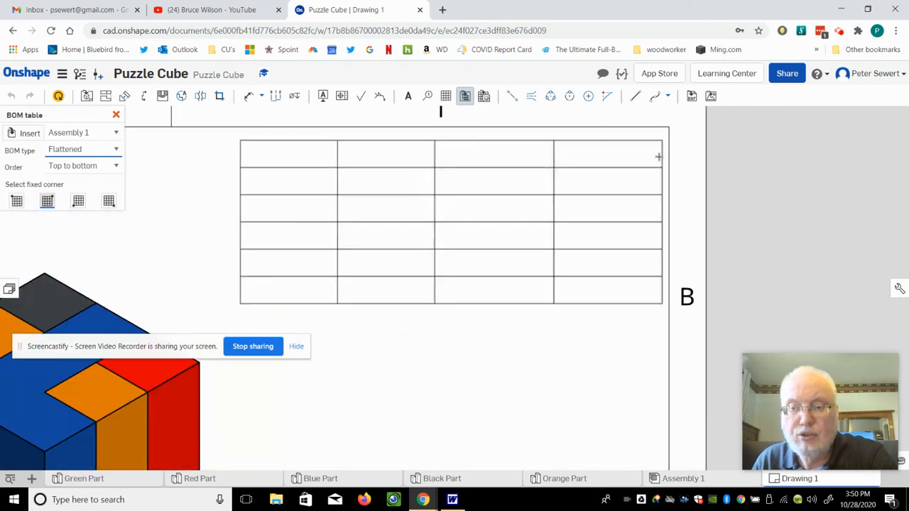
scroll(617, 211, up, 2)
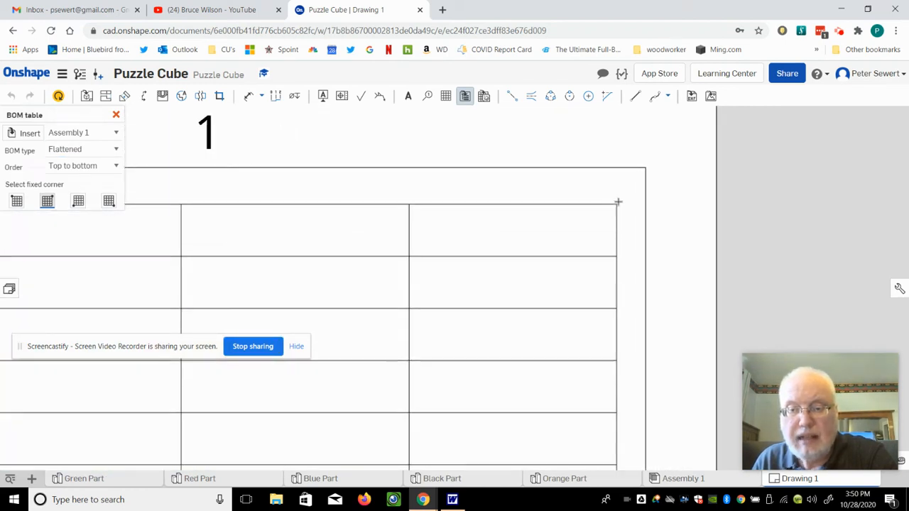
click(635, 177)
scroll(571, 159, down, 3)
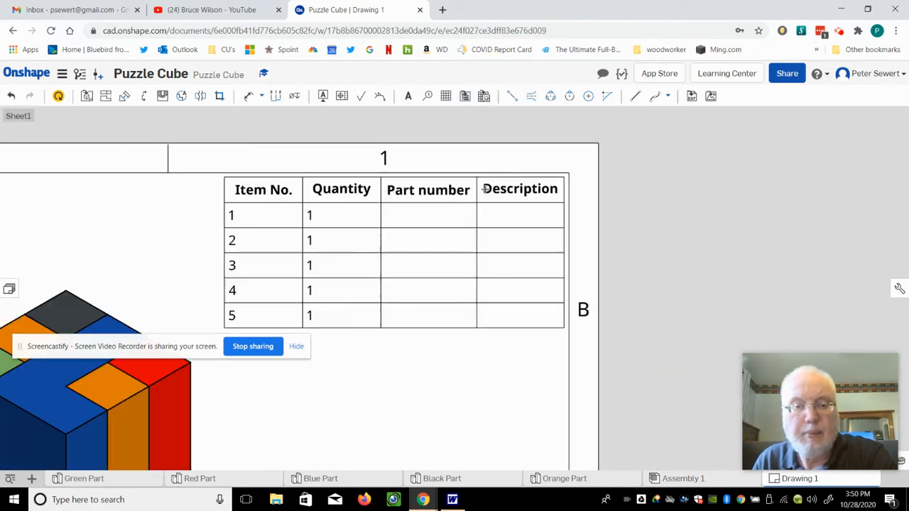
scroll(147, 189, down, 1)
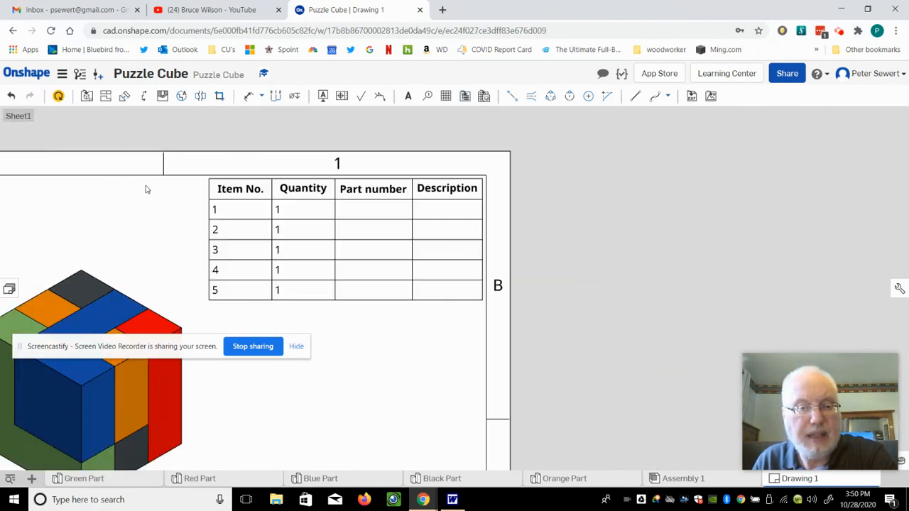
middle_drag(147, 189, 480, 203)
mouse_move(539, 195)
right_down()
mouse_move(497, 197)
mouse_move(407, 172)
right_up()
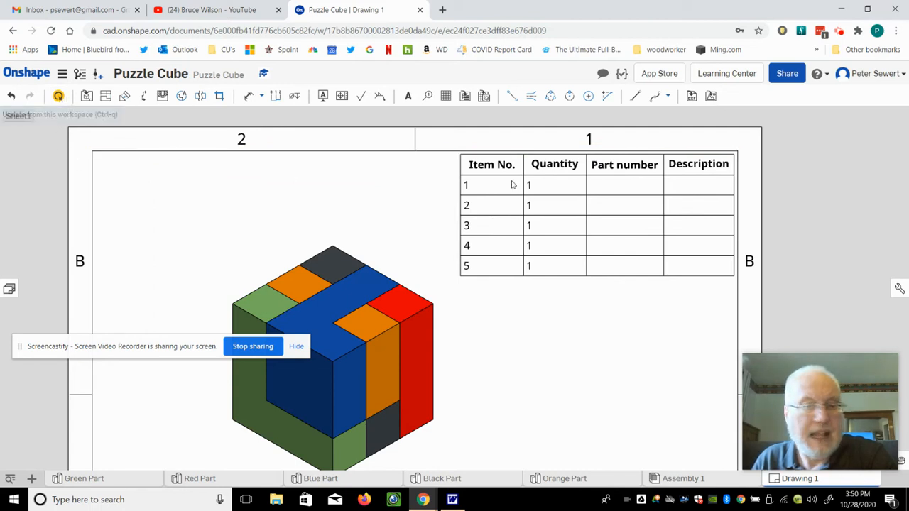
- Update the drawing so the BOM shows Item No., Quantity and the colour descriptions
click(615, 192)
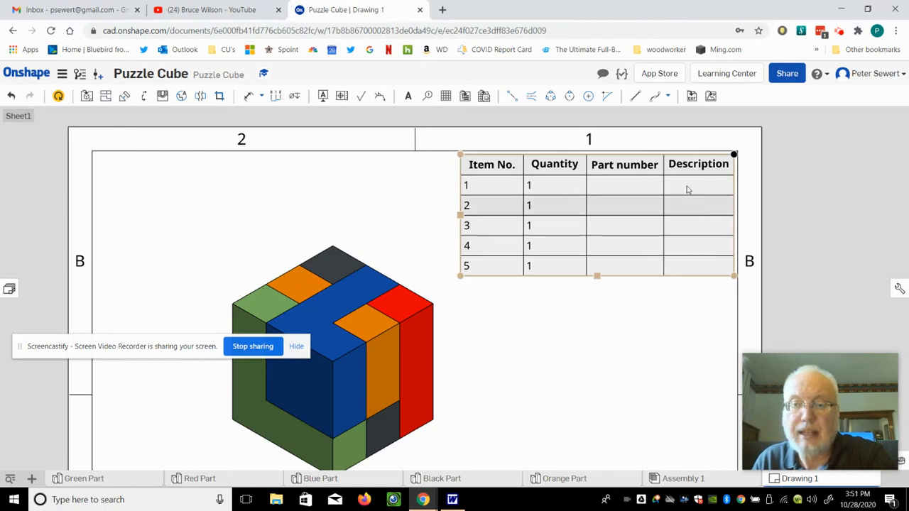
click(122, 176)
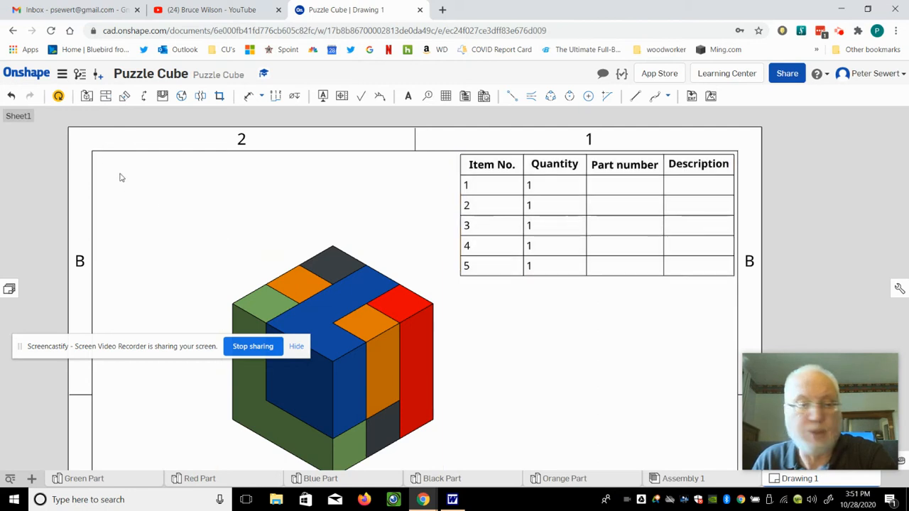
click(58, 98)
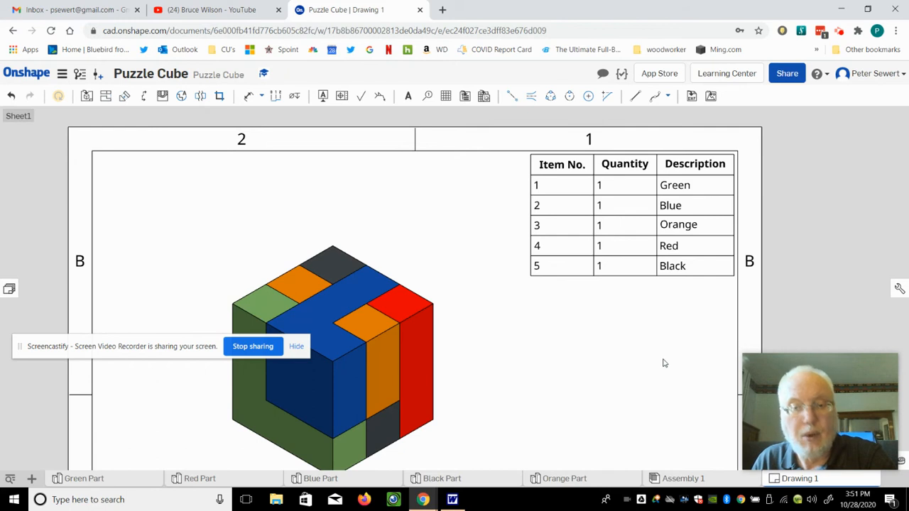
- Pan and zoom out to see the whole sheet with the cube and five-row colour BOM
click(165, 353)
mouse_move(164, 353)
mouse_down()
mouse_move(137, 166)
mouse_move(159, 146)
mouse_up()
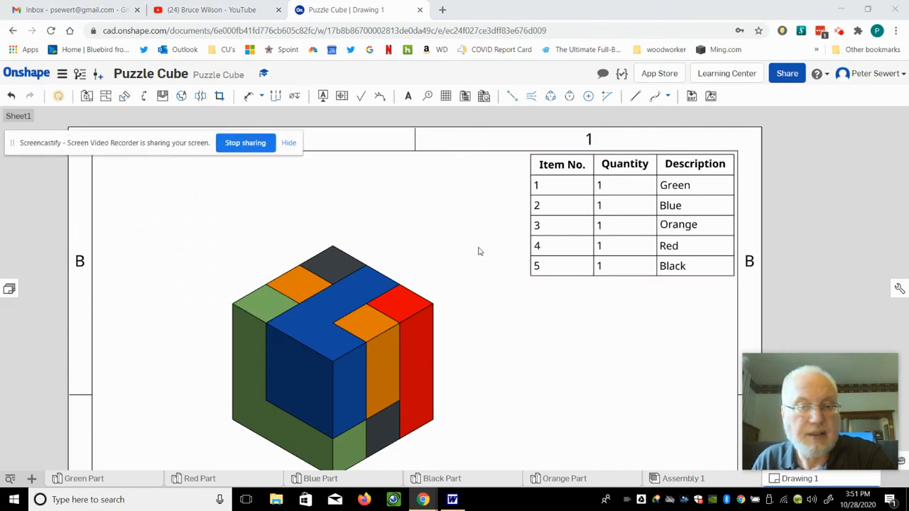
scroll(478, 267, down, 1)
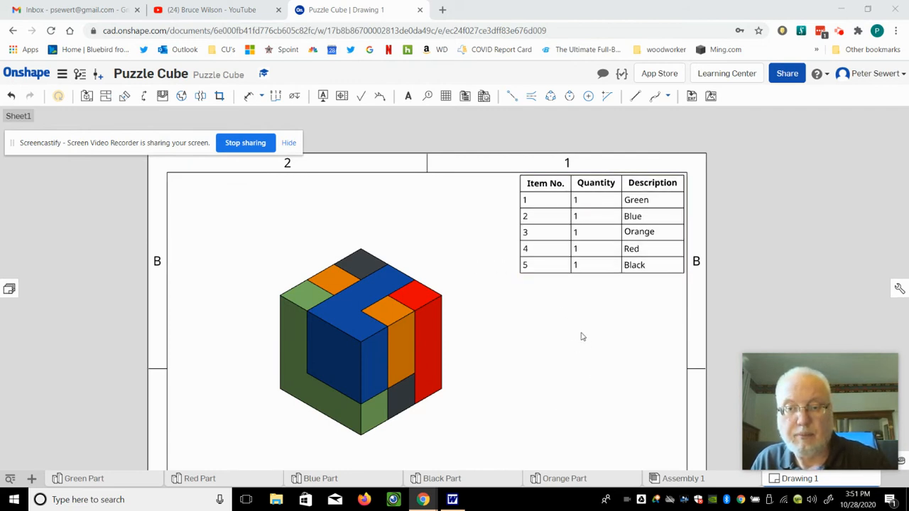
scroll(578, 336, down, 1)
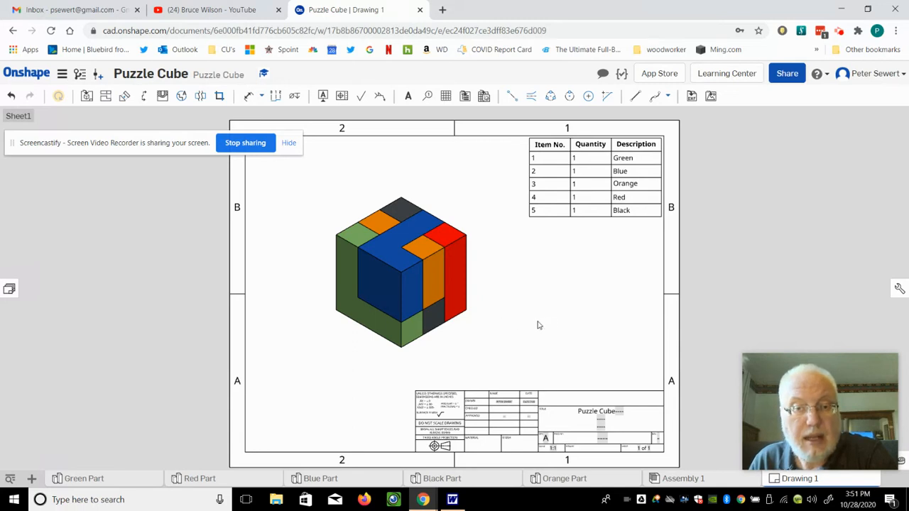
- Add item-number balloons: 1 on the green part and 5 on the black top part
click(427, 99)
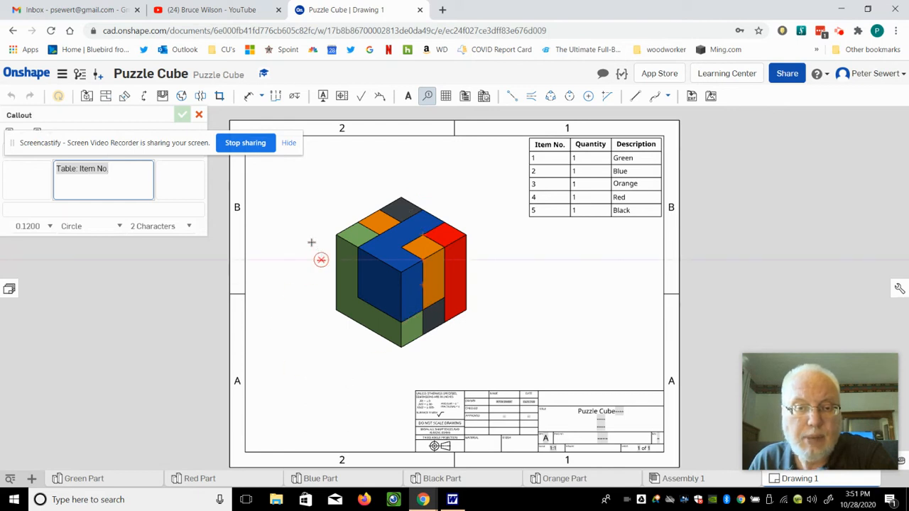
scroll(315, 247, up, 4)
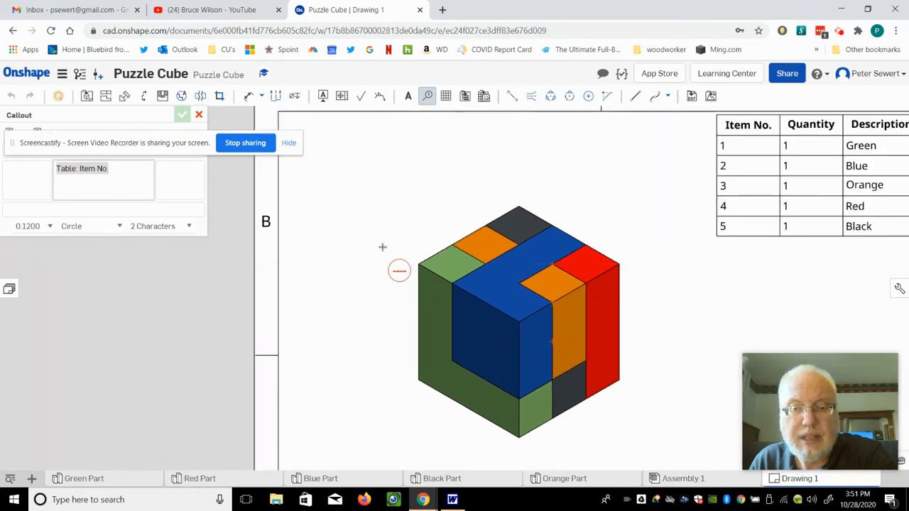
middle_drag(382, 246, 386, 198)
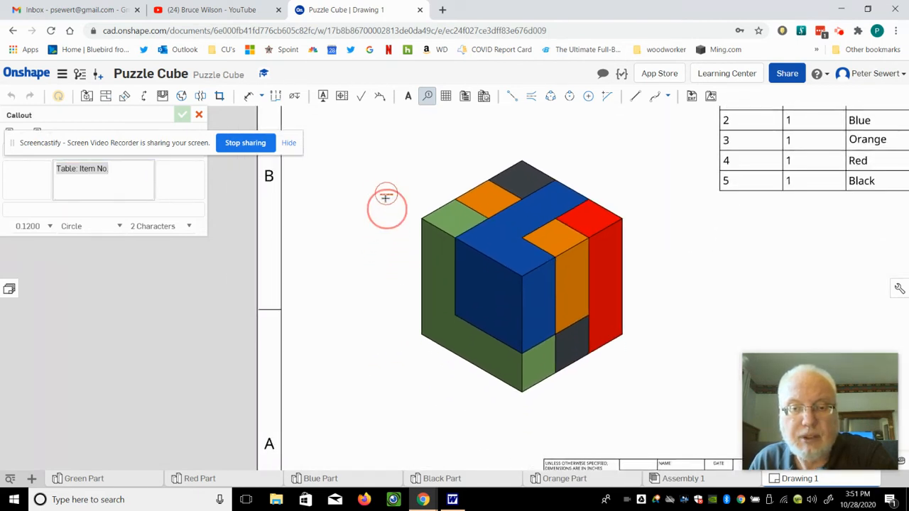
click(422, 216)
click(372, 171)
middle_drag(688, 157, 576, 208)
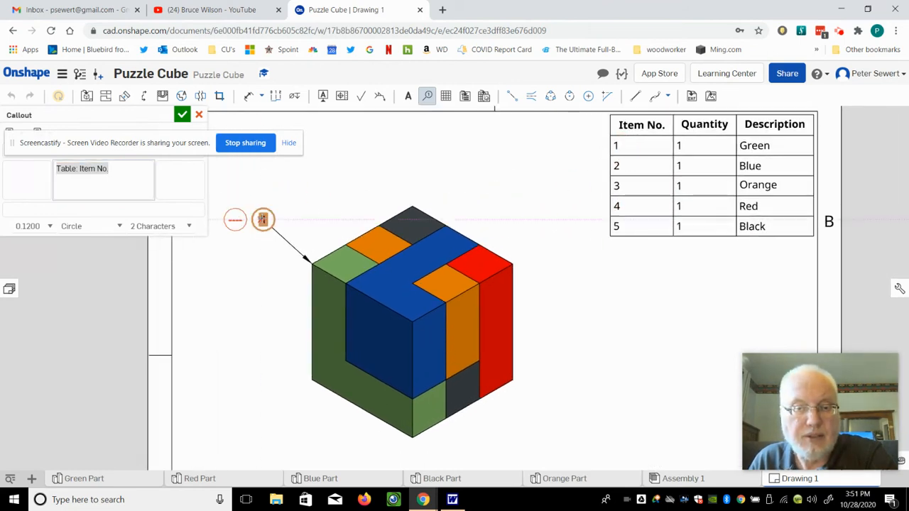
click(412, 207)
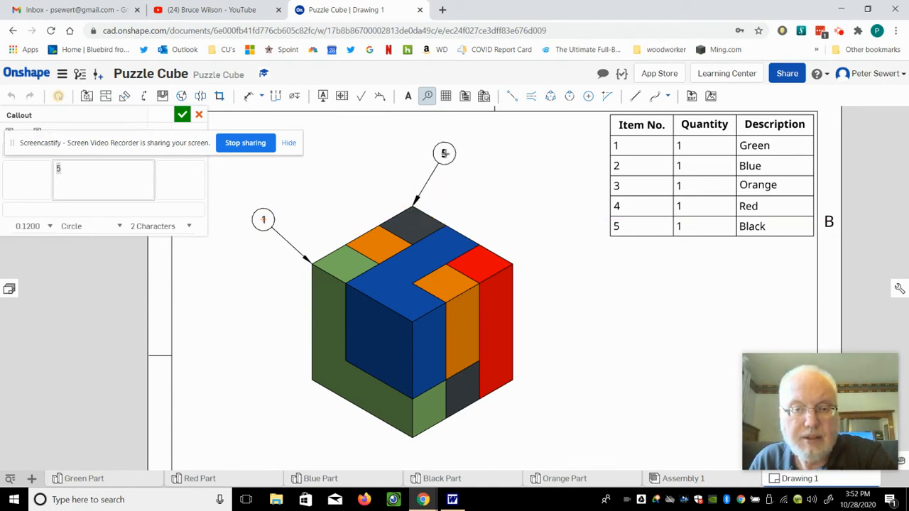
click(444, 153)
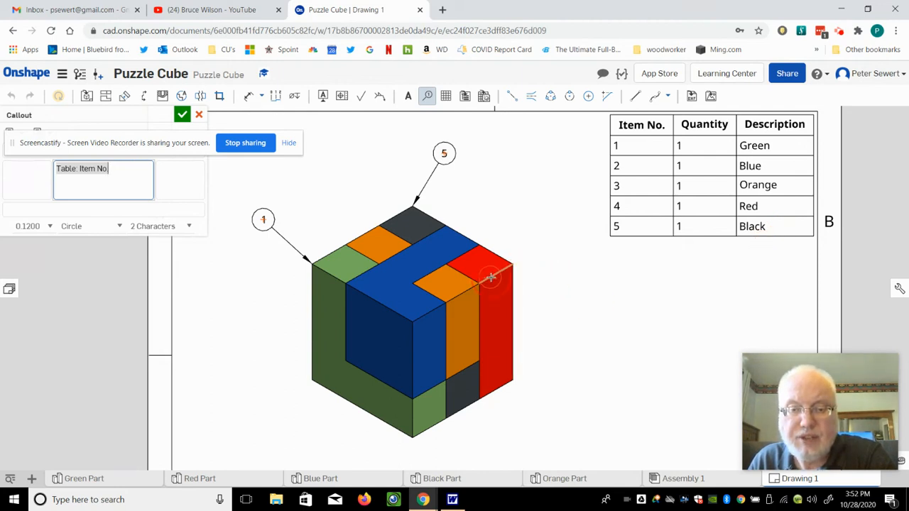
- Add balloons 4 on the red part, 2 on the blue part, and 1 on the lower green part
click(490, 278)
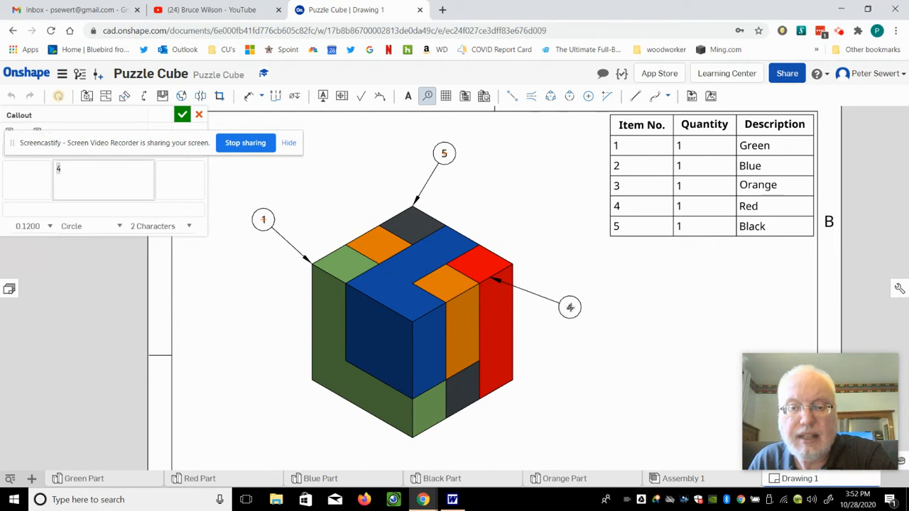
click(570, 306)
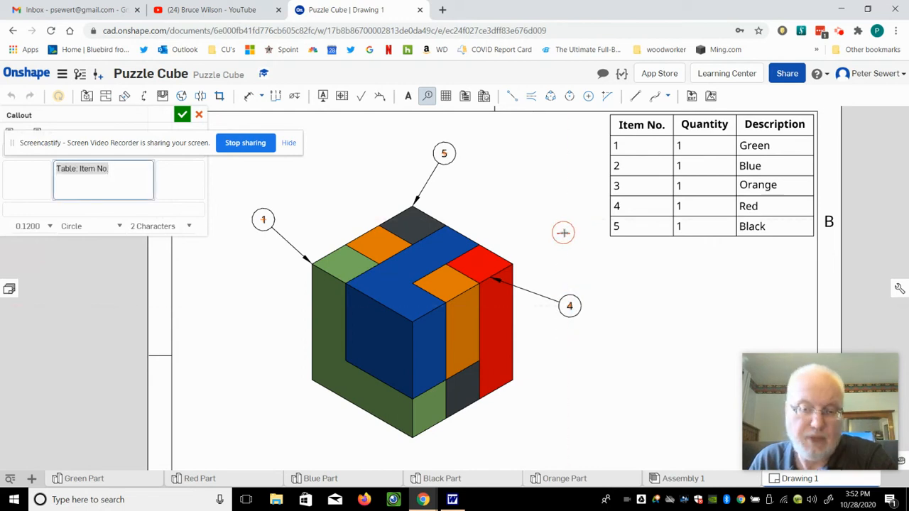
click(375, 305)
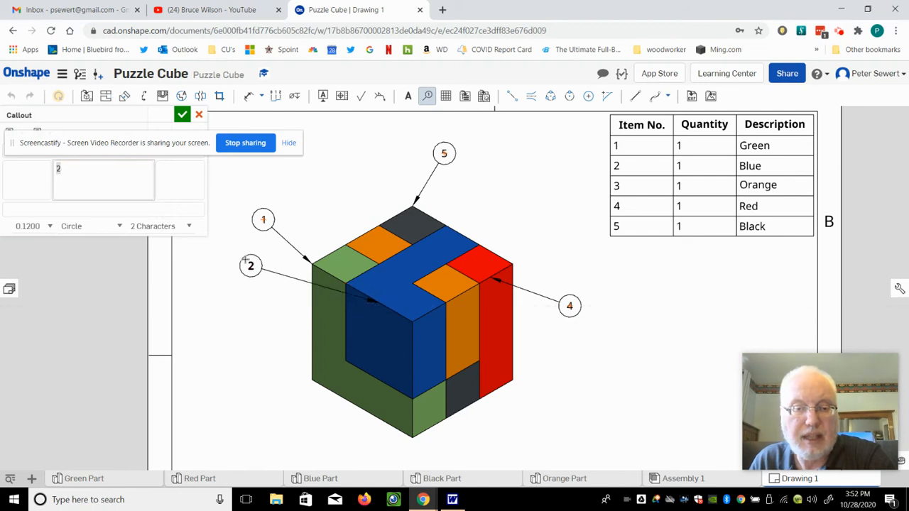
click(247, 314)
click(374, 422)
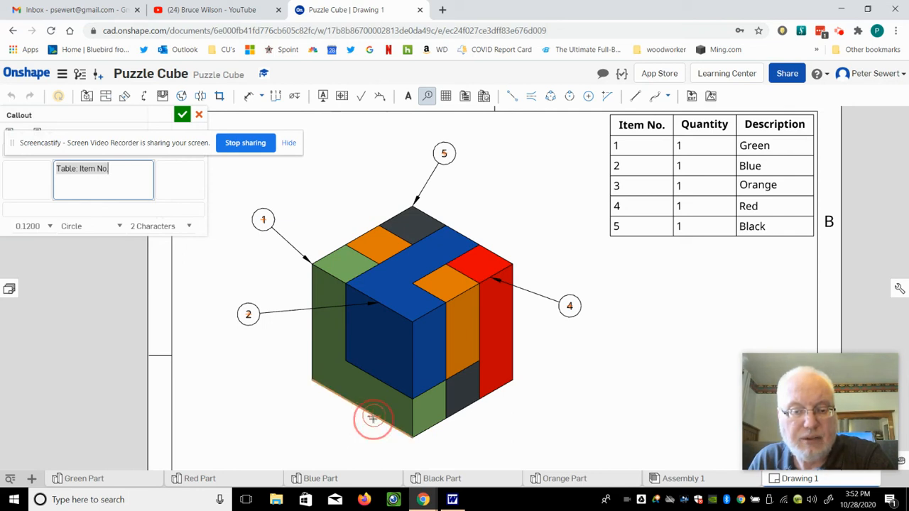
click(289, 449)
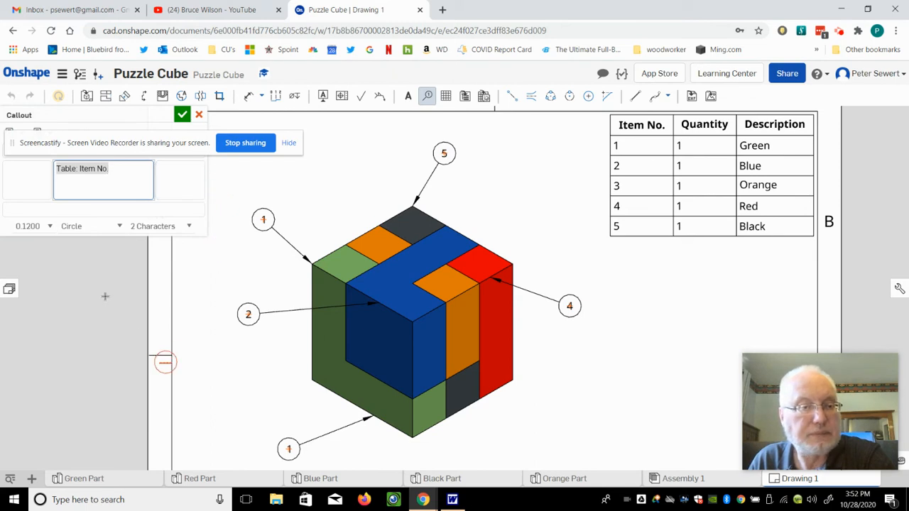
drag(144, 150, 152, 423)
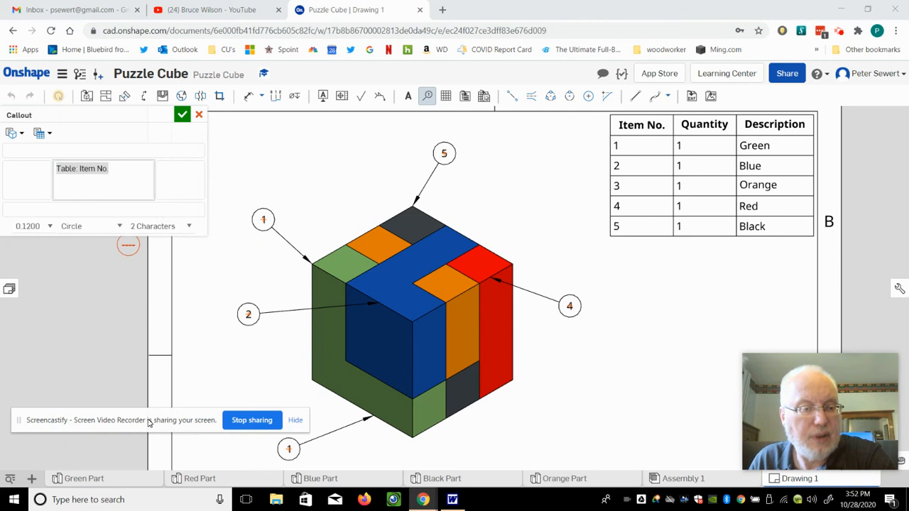
- Add the Description table property to the callout text, then cancel the trial callout
click(108, 196)
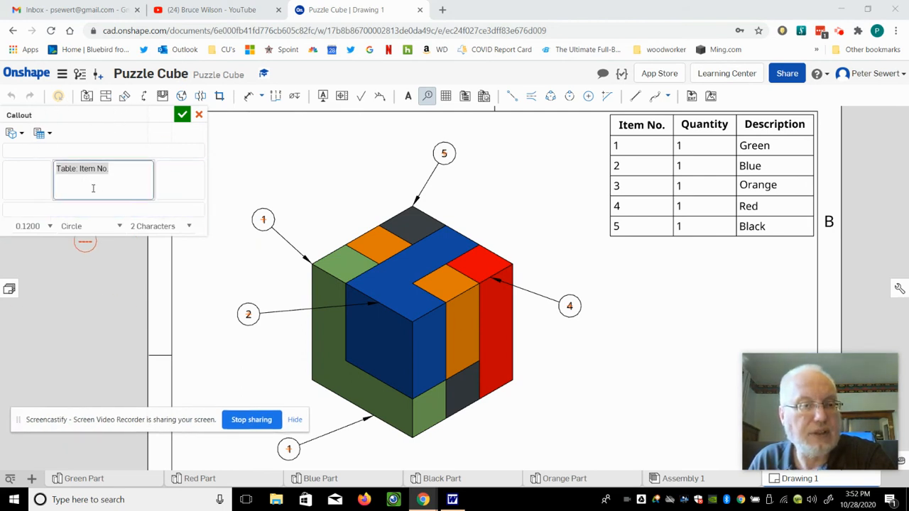
click(179, 178)
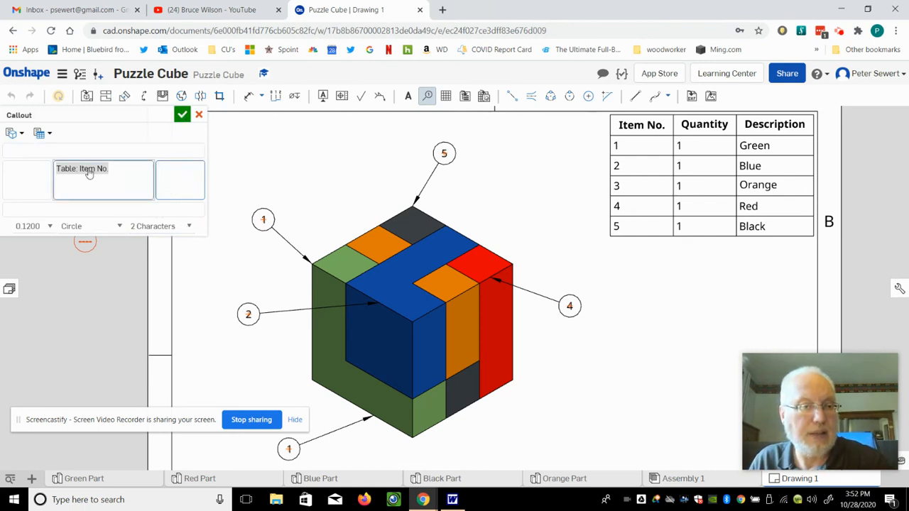
click(50, 135)
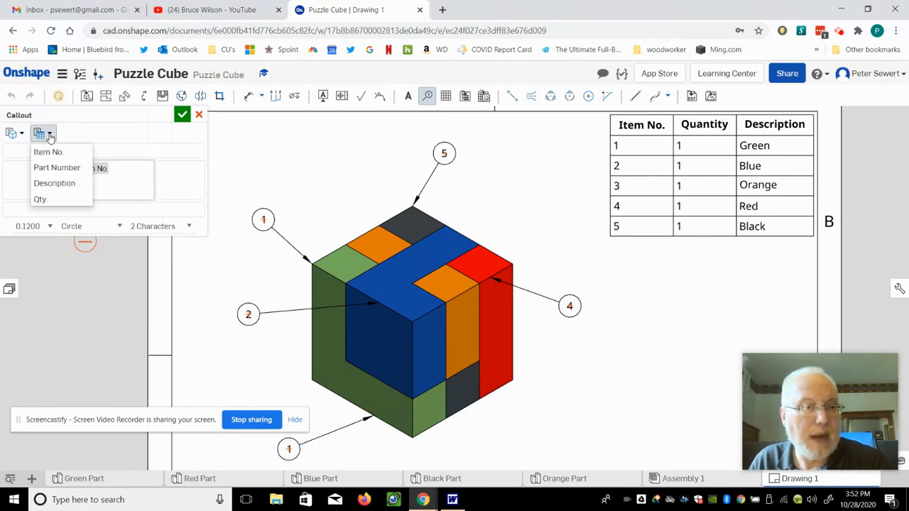
click(55, 182)
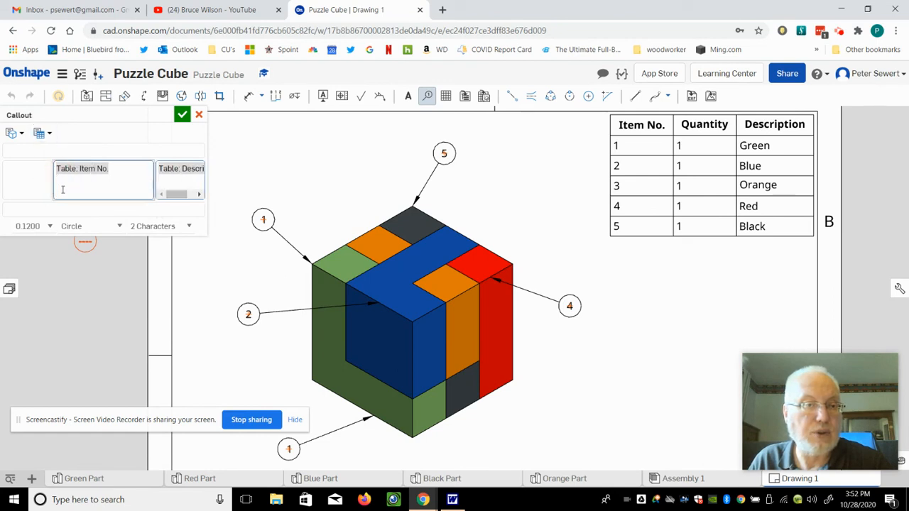
click(262, 153)
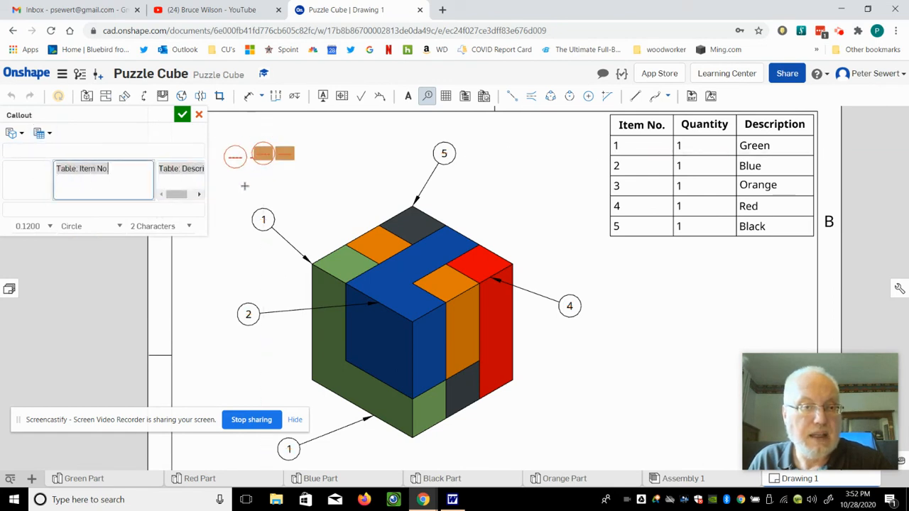
key(Escape)
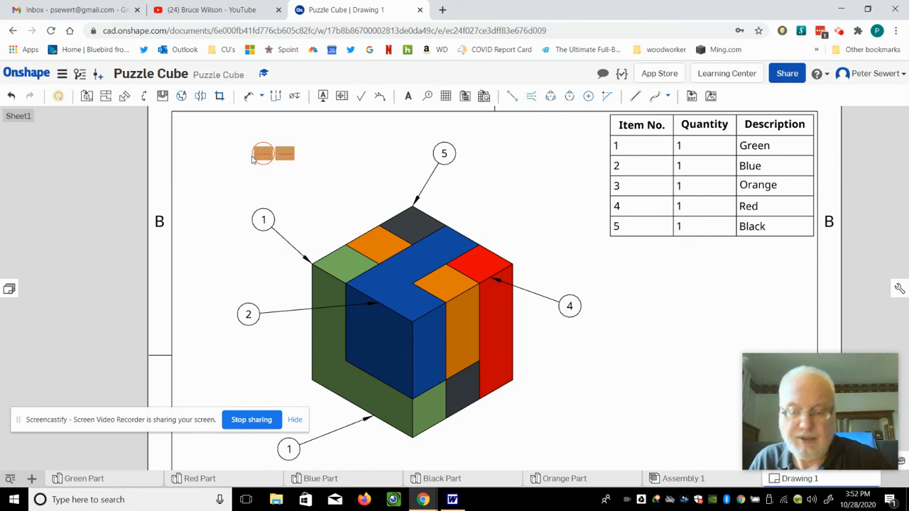
key(Delete)
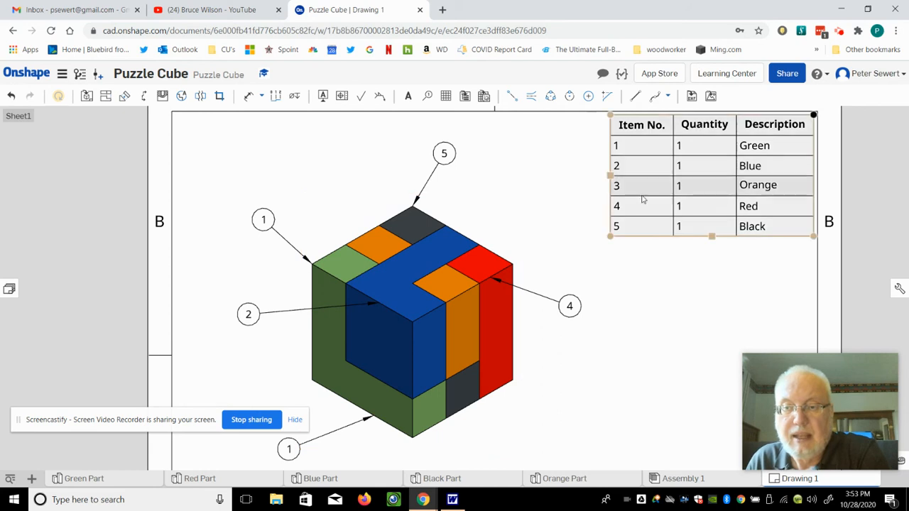
click(639, 220)
click(638, 206)
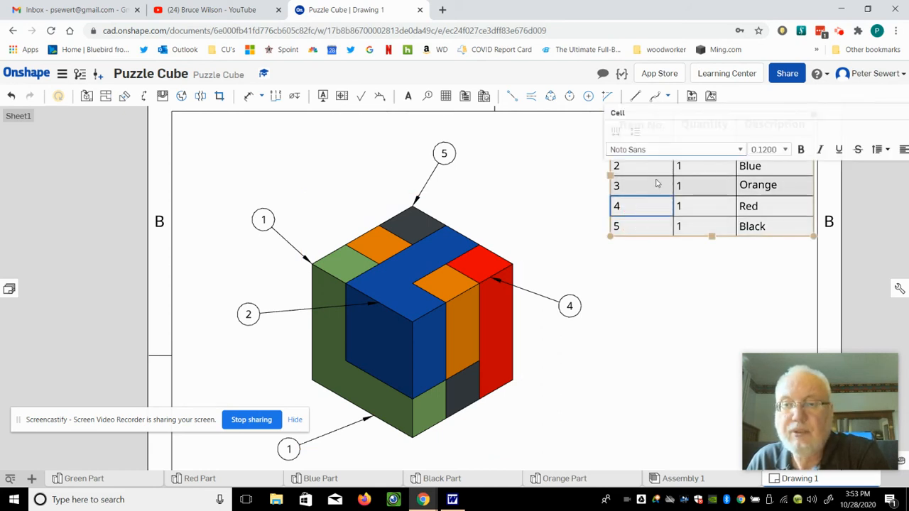
drag(807, 113, 634, 124)
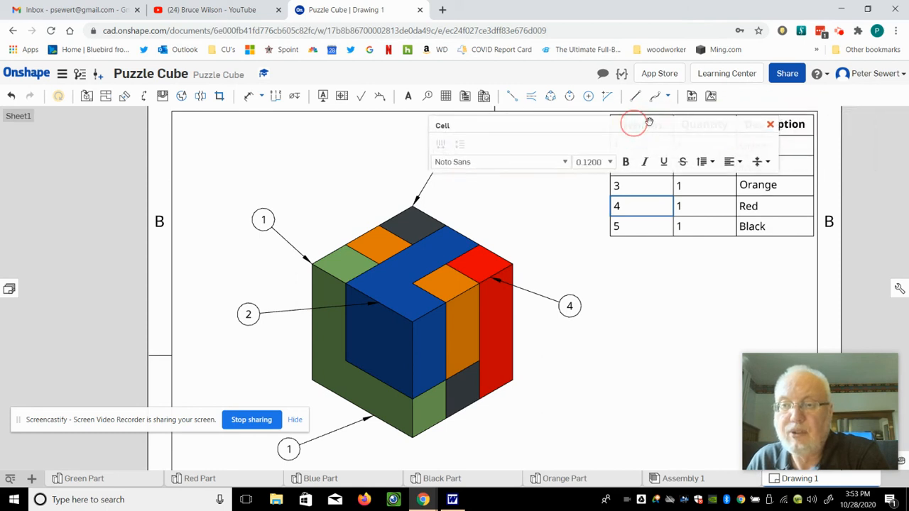
click(770, 127)
click(643, 314)
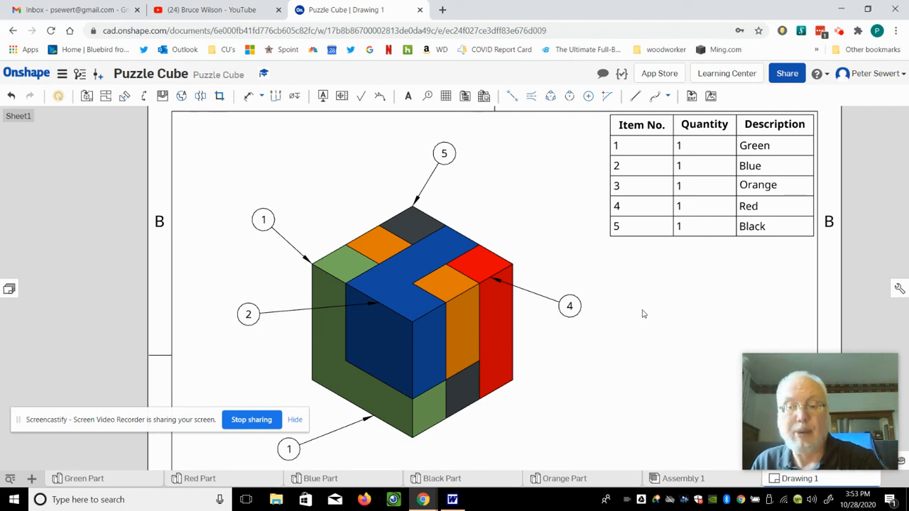
scroll(602, 343, down, 1)
mouse_move(633, 379)
middle_down()
mouse_move(633, 388)
mouse_move(593, 167)
middle_up()
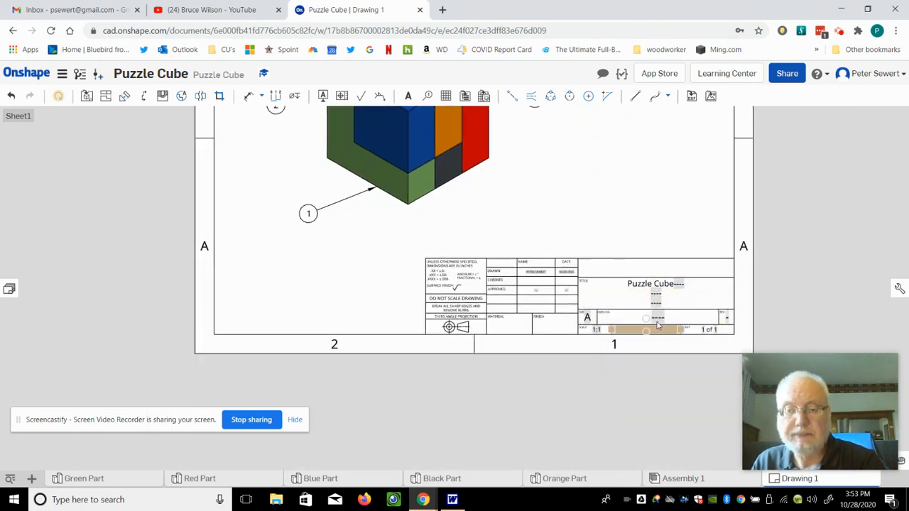
scroll(658, 320, up, 3)
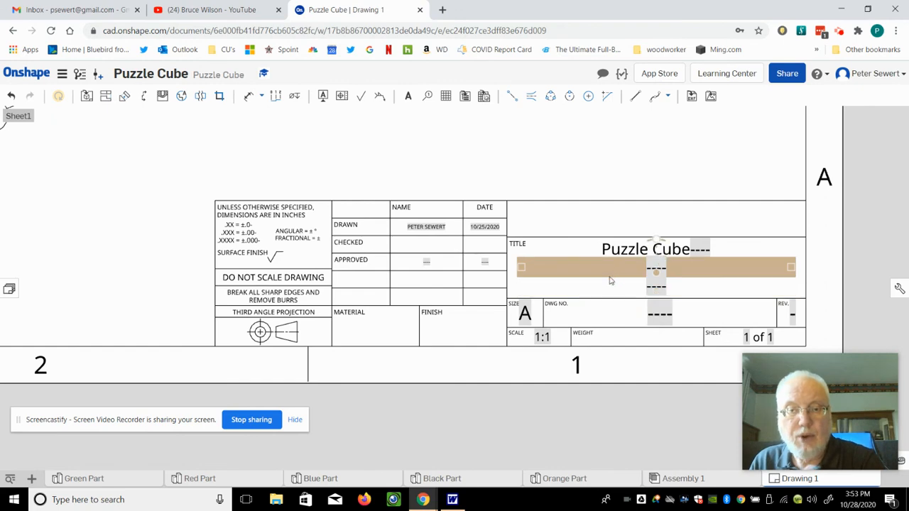
scroll(538, 297, up, 1)
scroll(568, 266, up, 2)
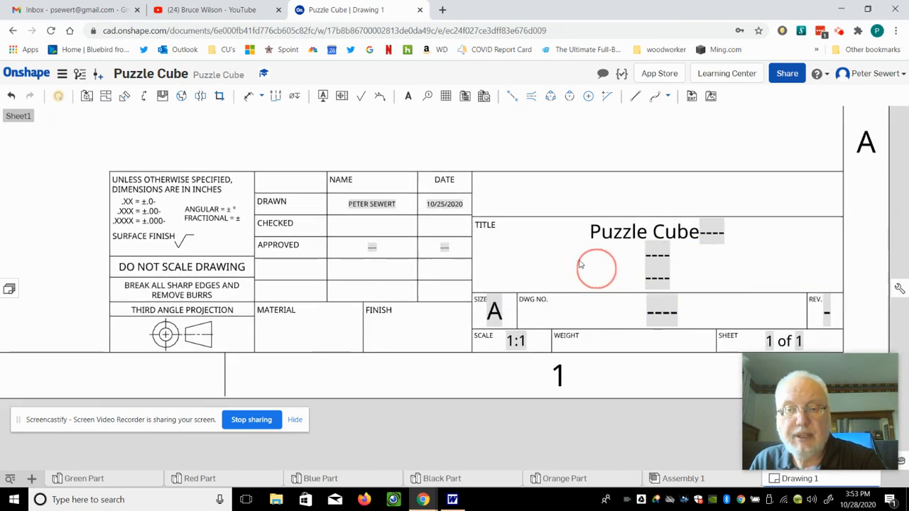
middle_drag(497, 235, 379, 246)
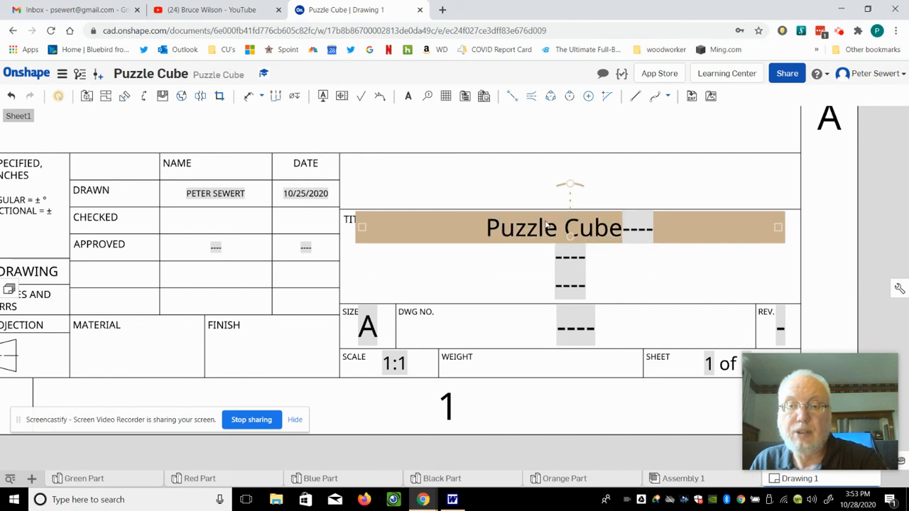
scroll(481, 282, down, 5)
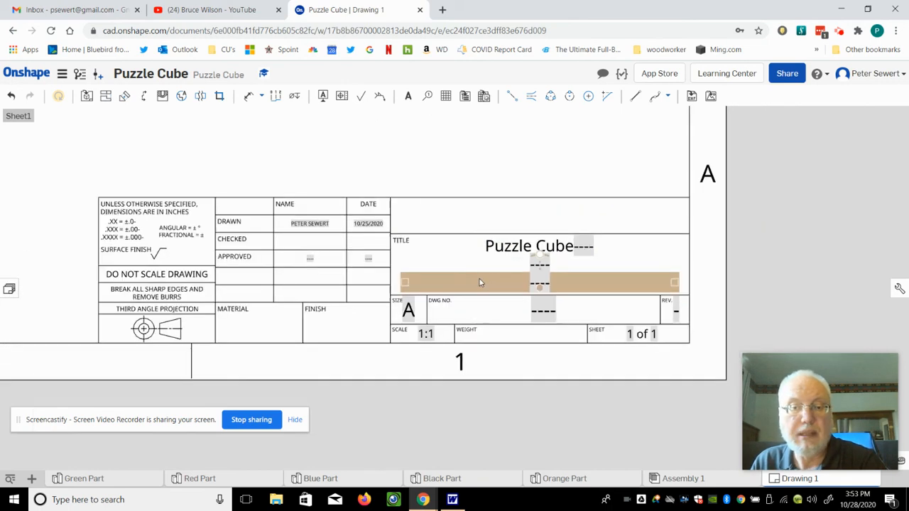
scroll(408, 158, up, 5)
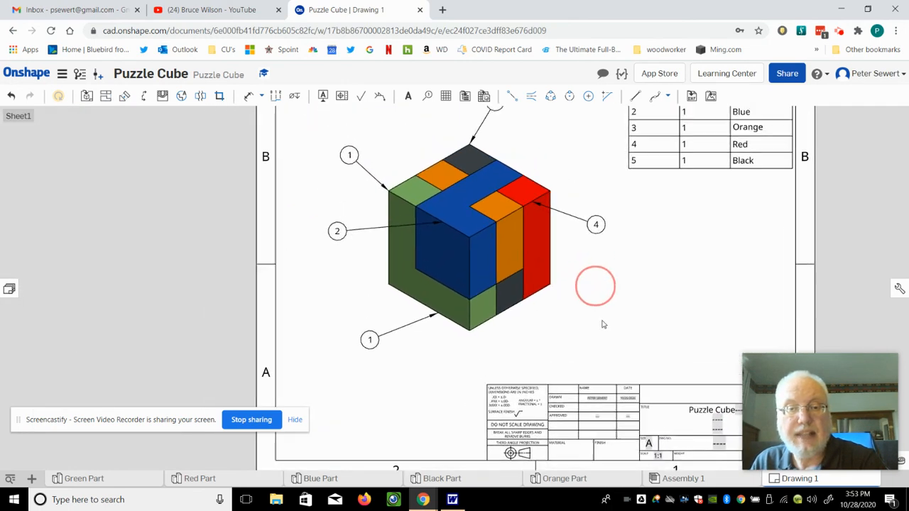
scroll(596, 304, down, 3)
scroll(611, 294, up, 3)
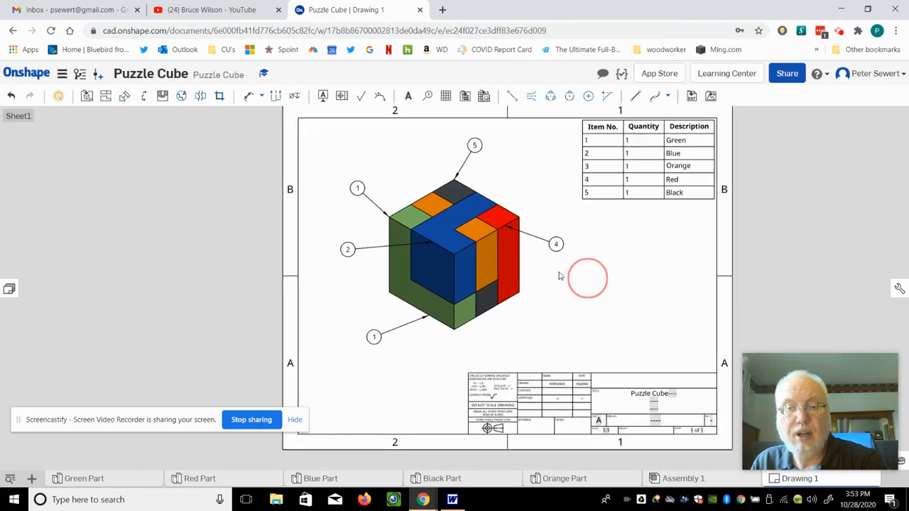
middle_drag(554, 282, 558, 288)
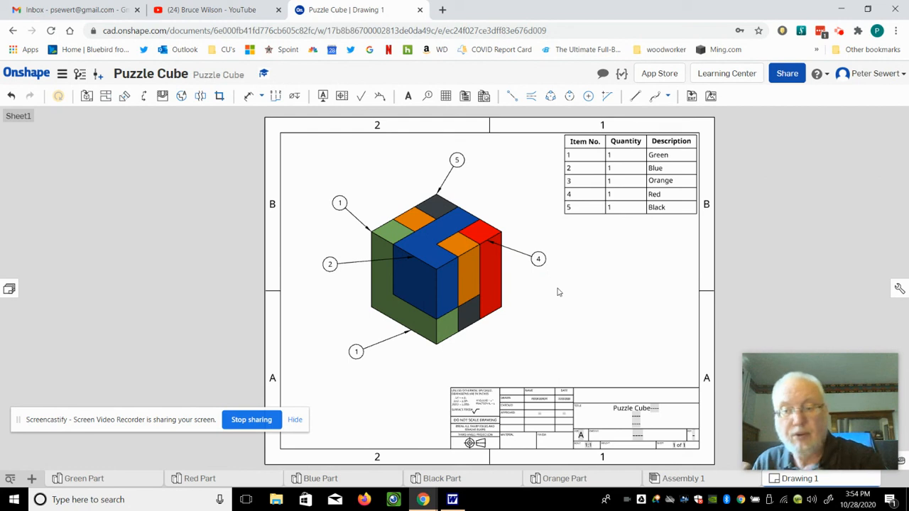